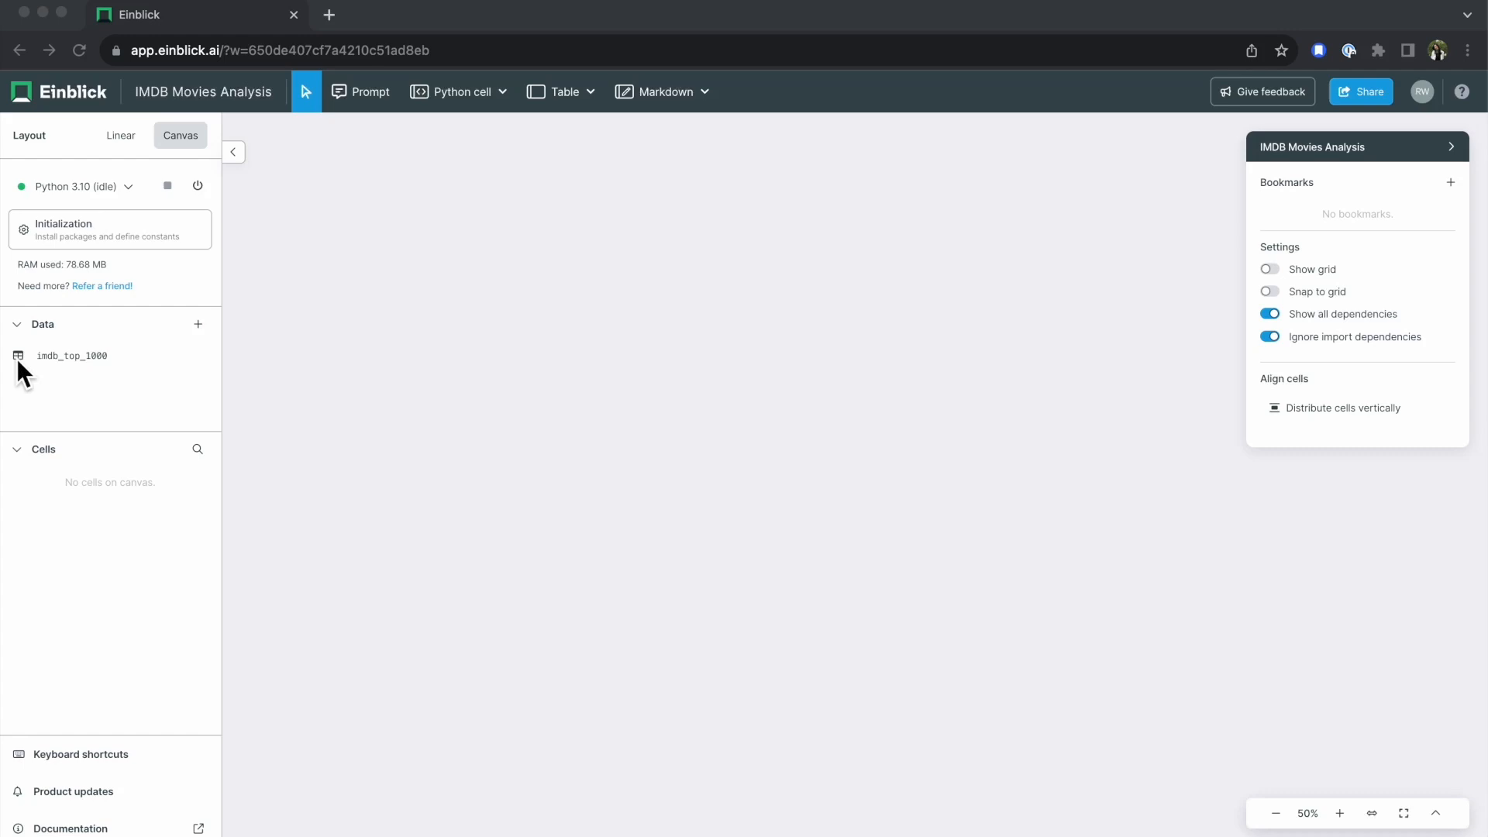
Place the imdb_top_1000 dataset on the canvas as a table and enlarge it to show more rows and columns.
left_click_drag(17, 358, 611, 208)
left_click_drag(827, 273, 983, 373)
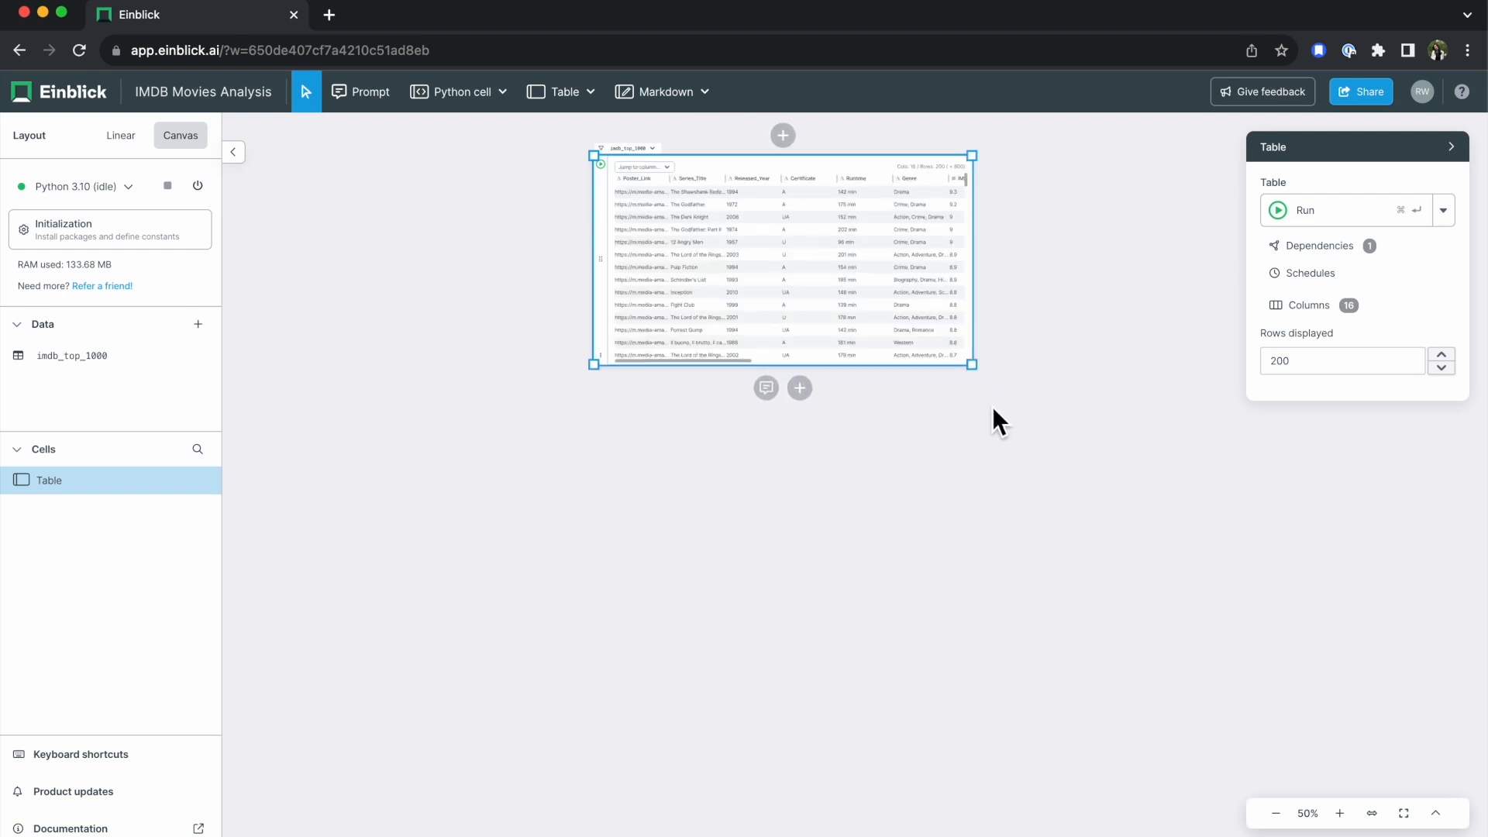
left_click(902, 403)
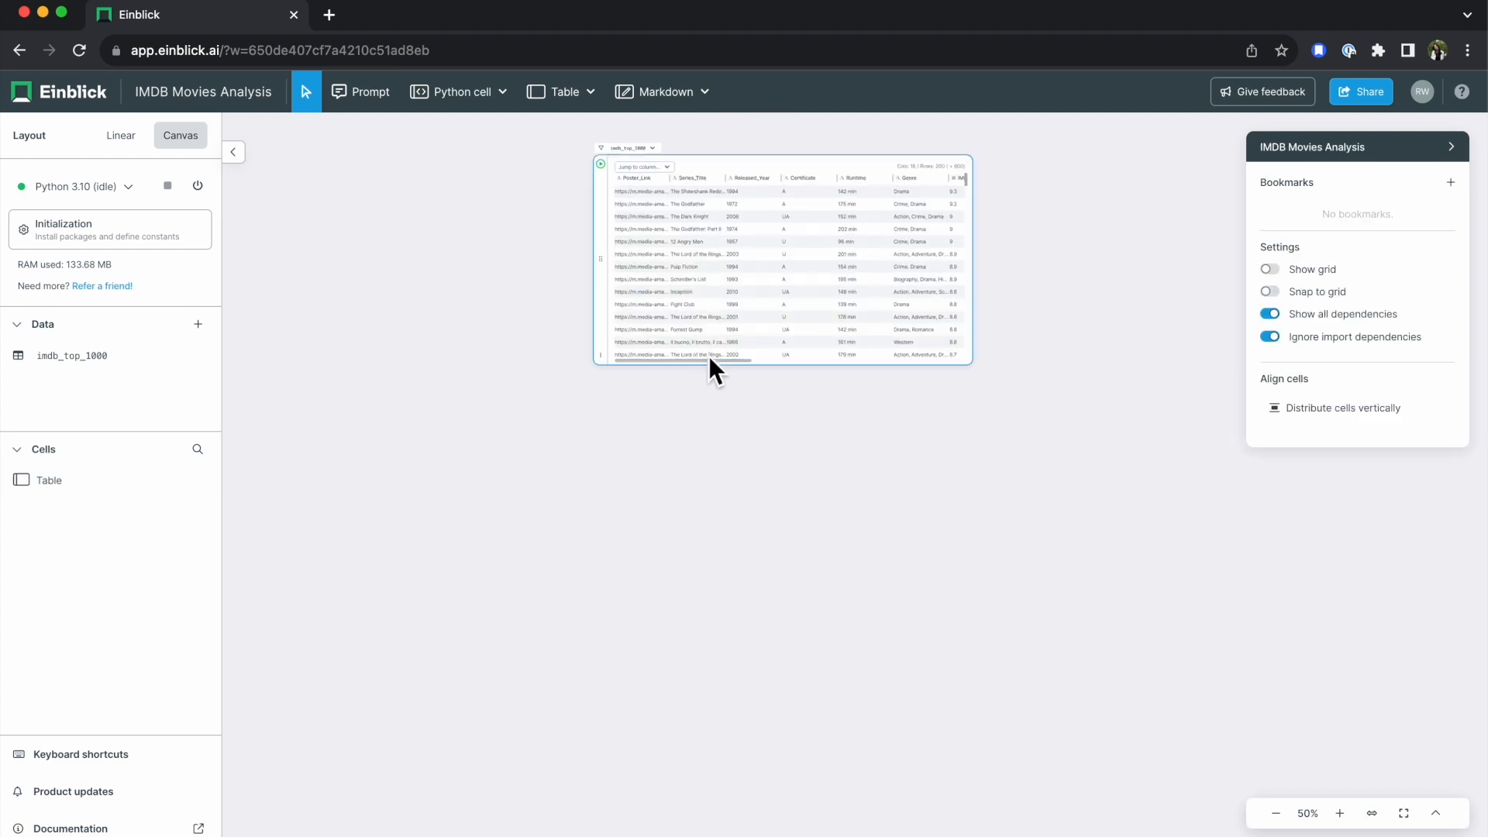
Prompt the AI below the imdb_top_1000 table to create a cell with "Print value counts of release year".
left_click(750, 364)
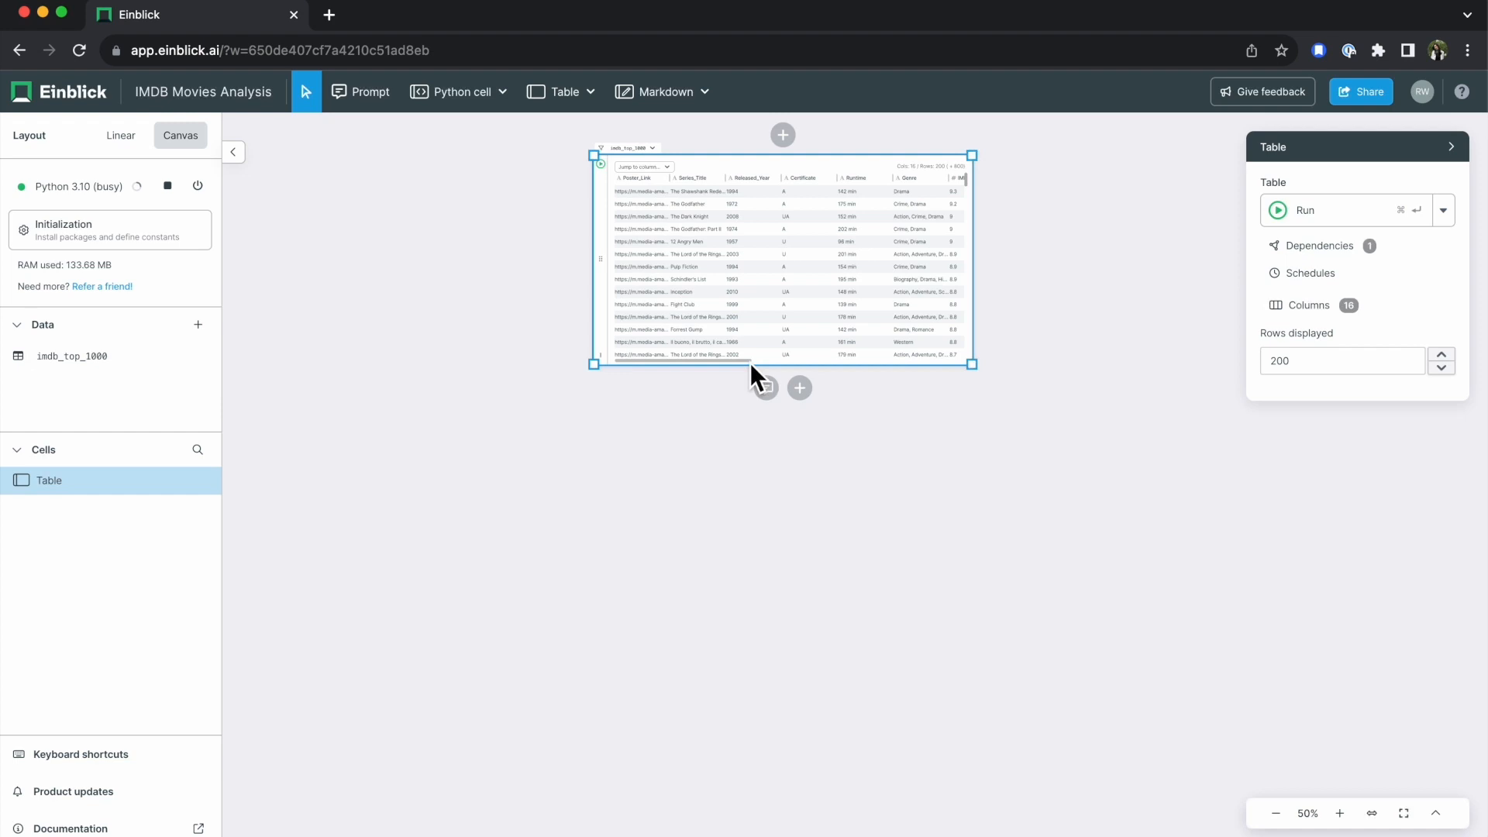
left_click_drag(750, 363, 753, 361)
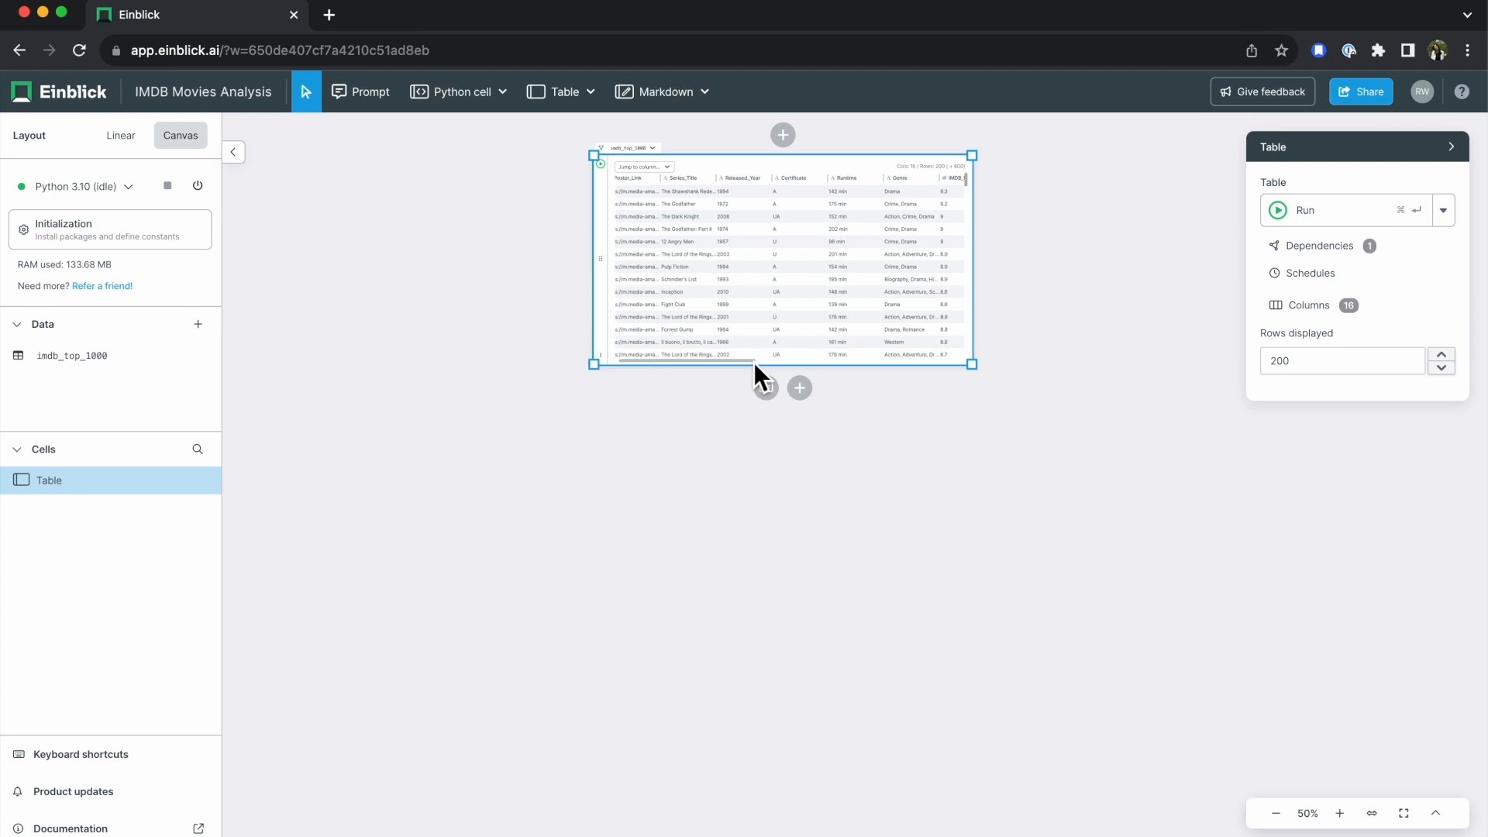
left_click_drag(753, 361, 973, 355)
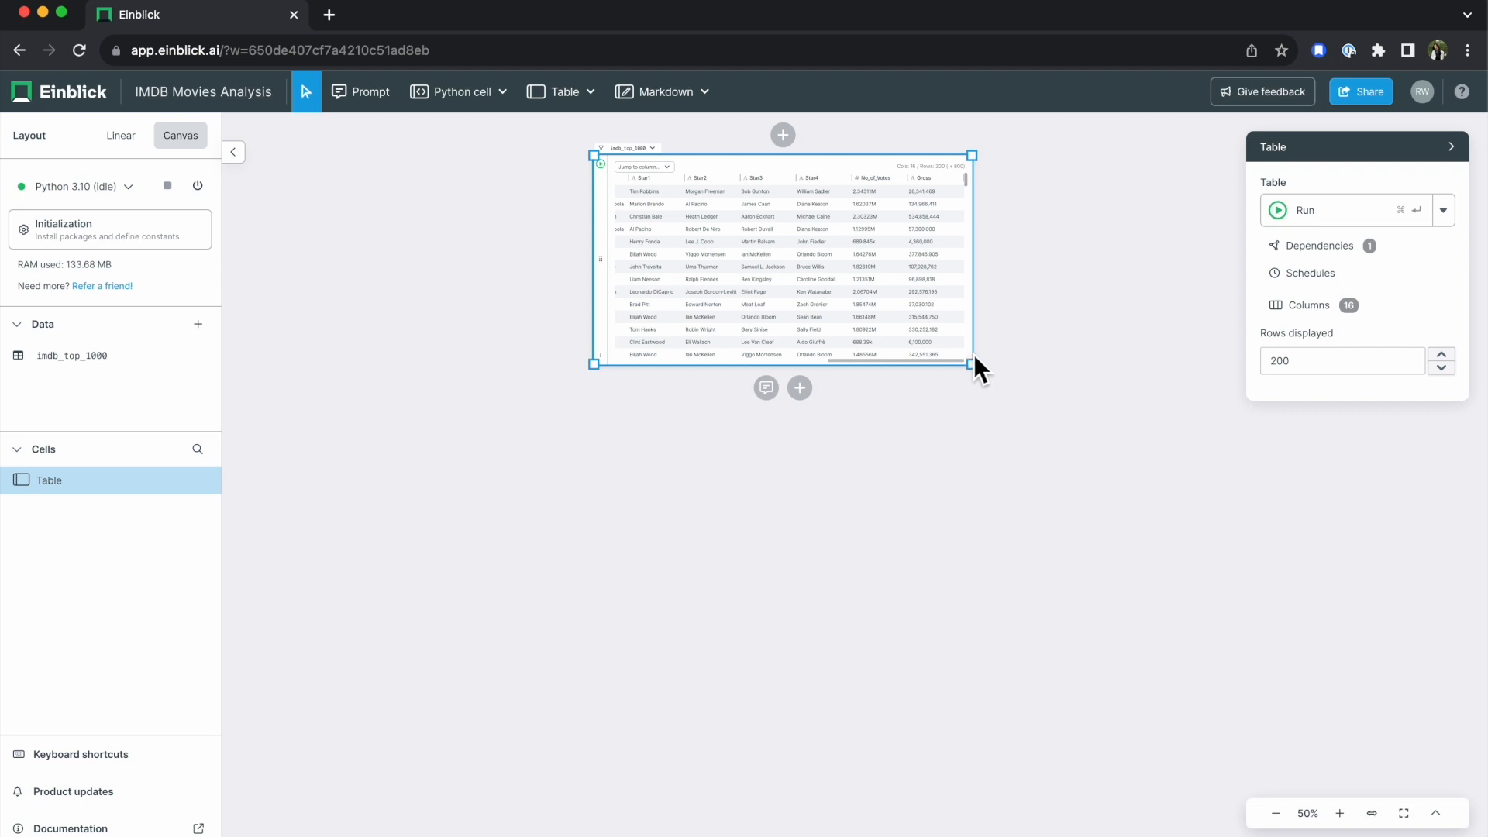
left_click_drag(974, 355, 573, 356)
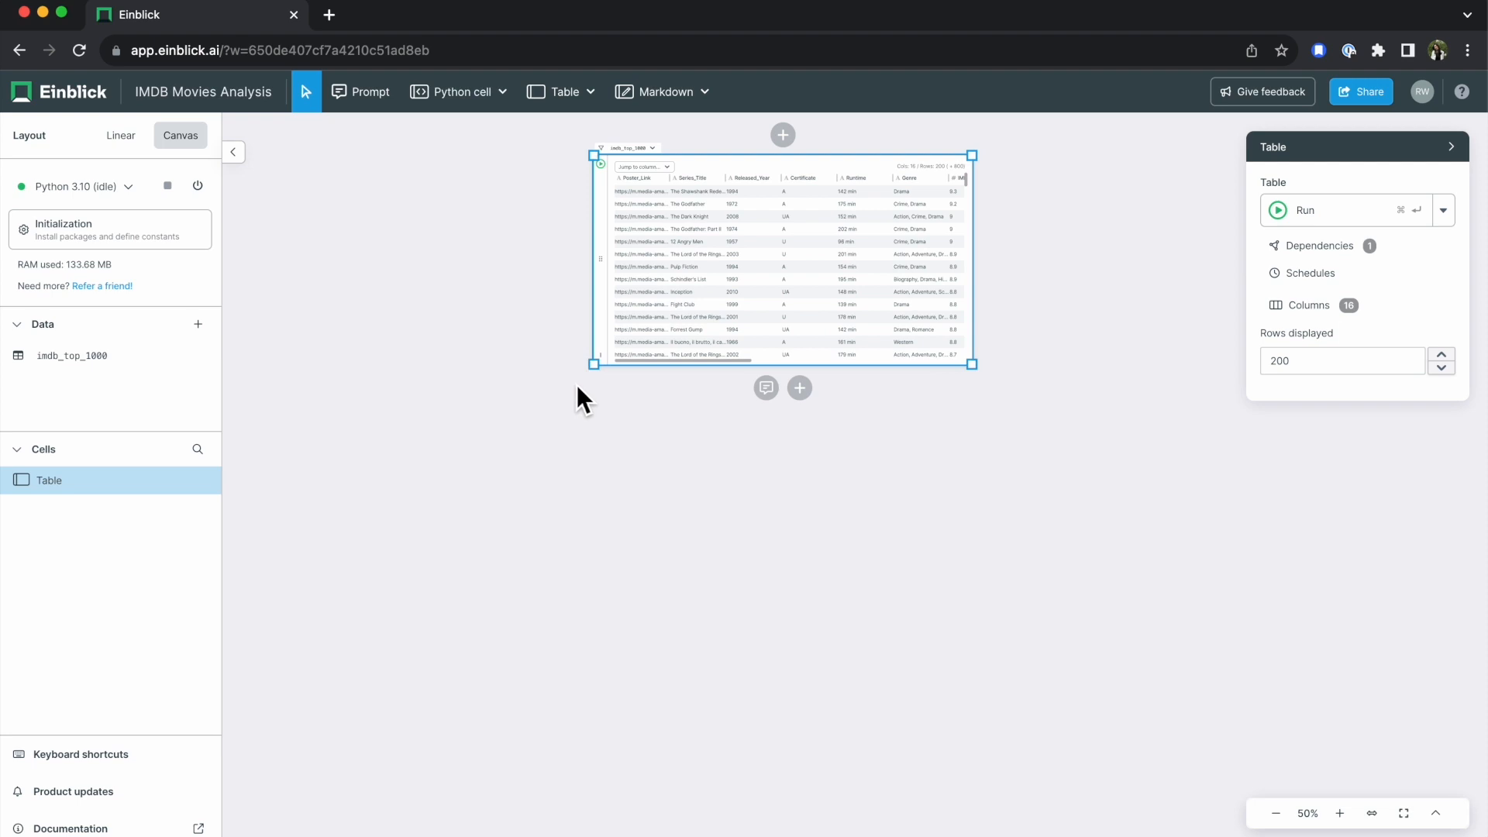
mouse_move(798, 392)
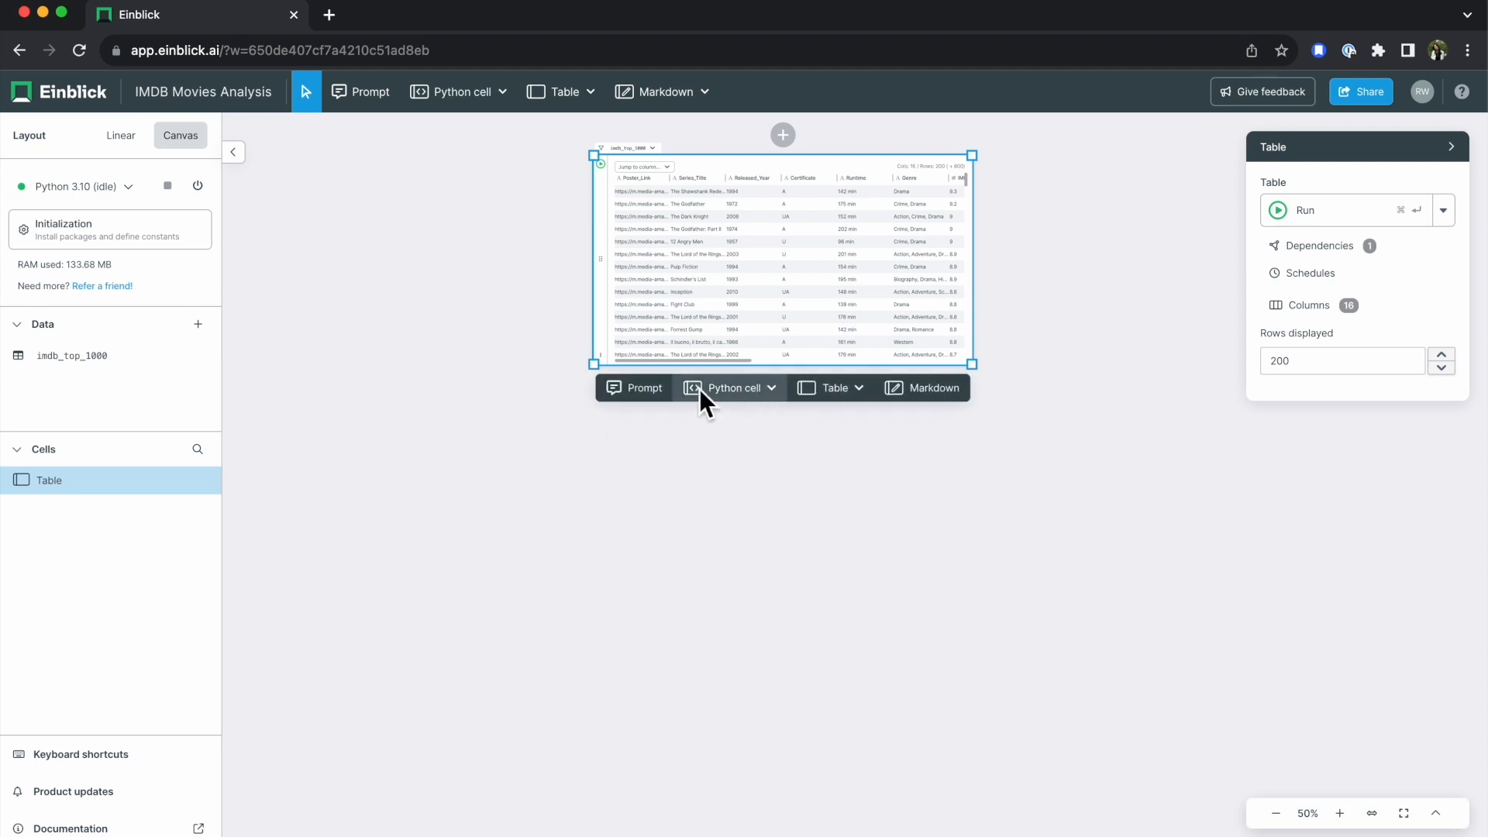
left_click(643, 389)
type("Print value counts of release year")
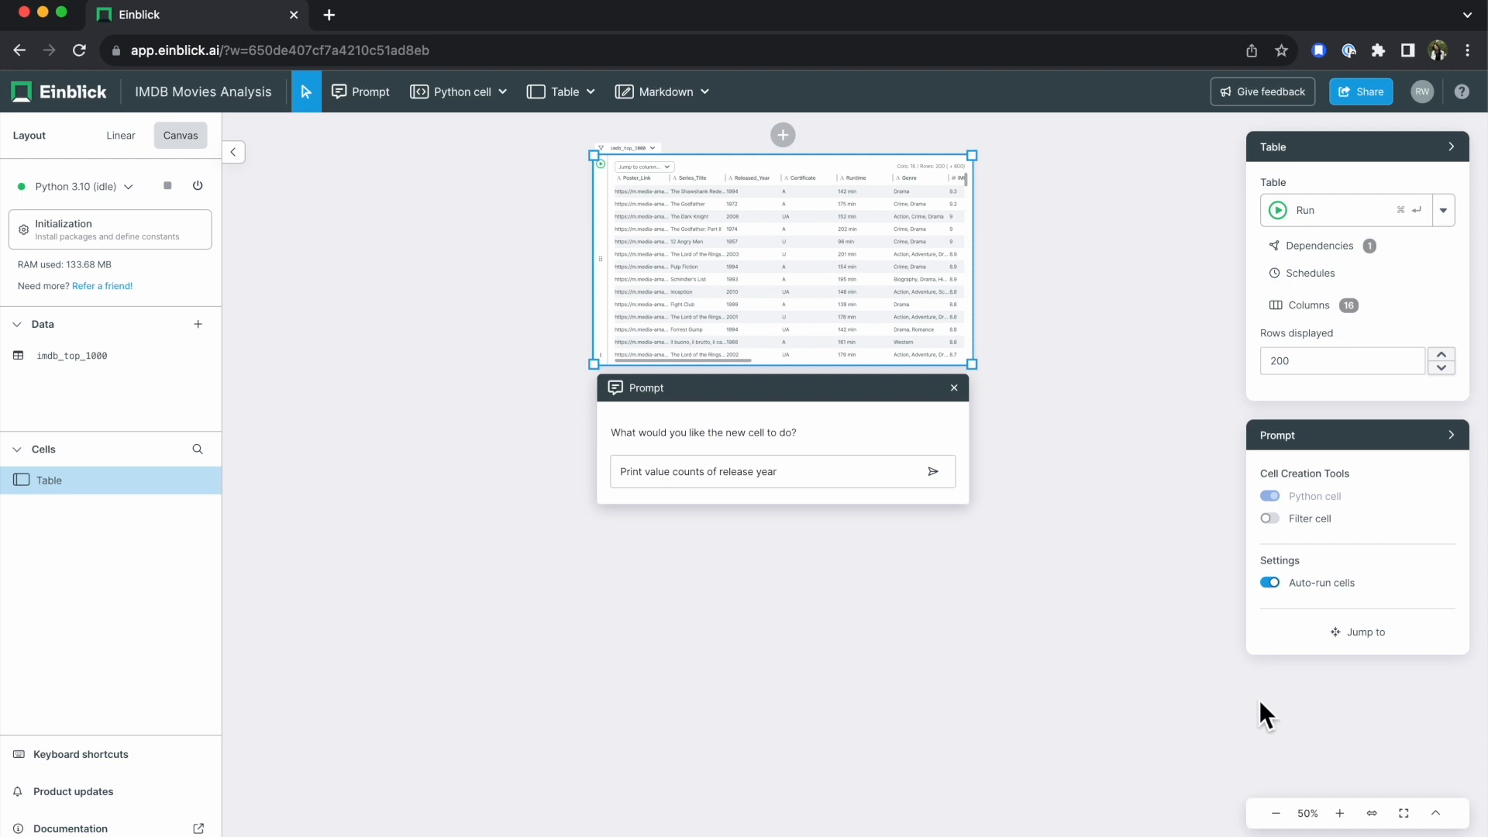
key("Return")
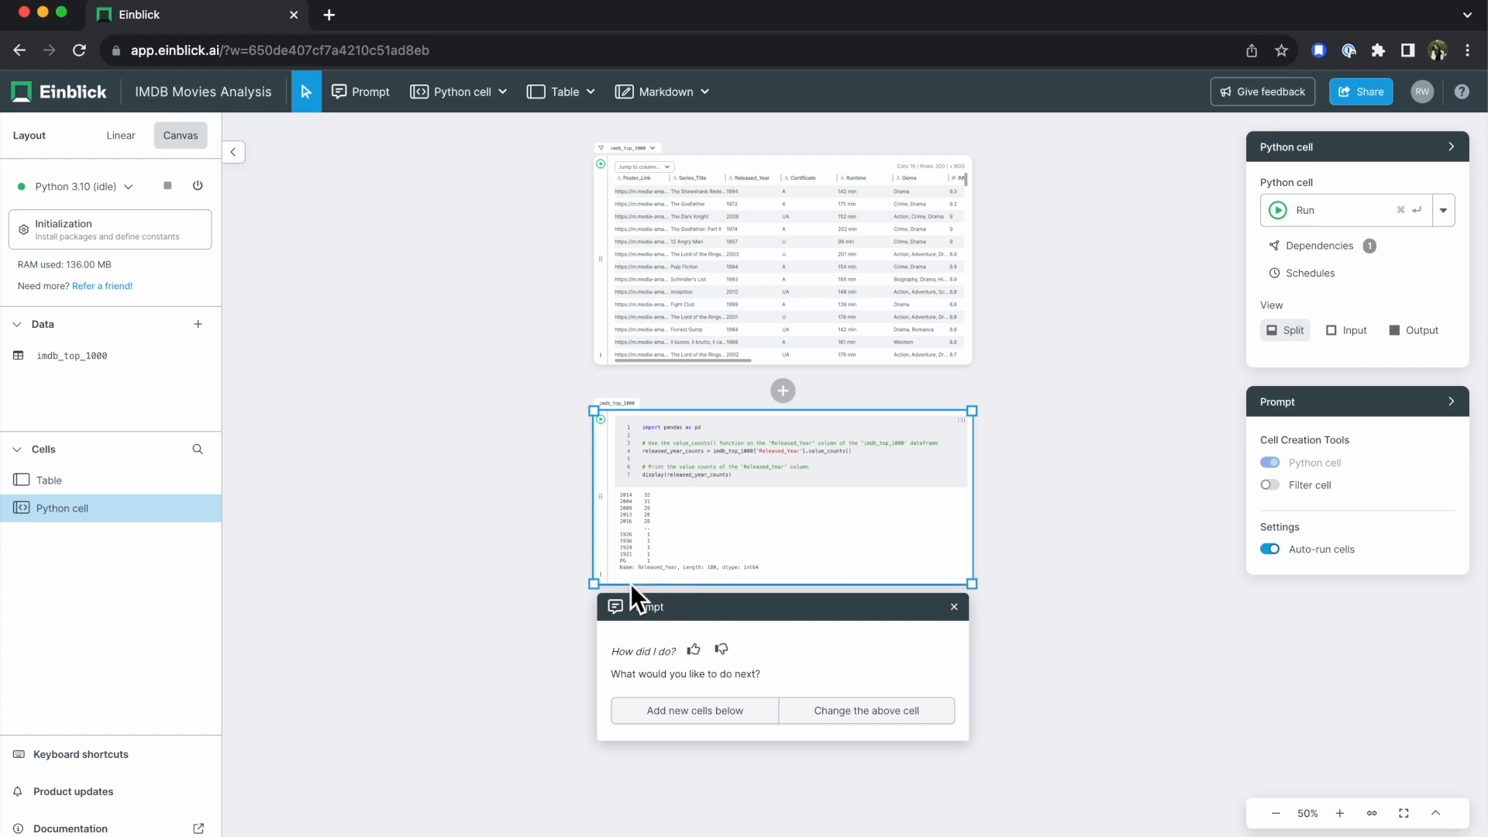
Prompt for another new cell below the value counts with "Print rows where release year is PG".
left_click(723, 714)
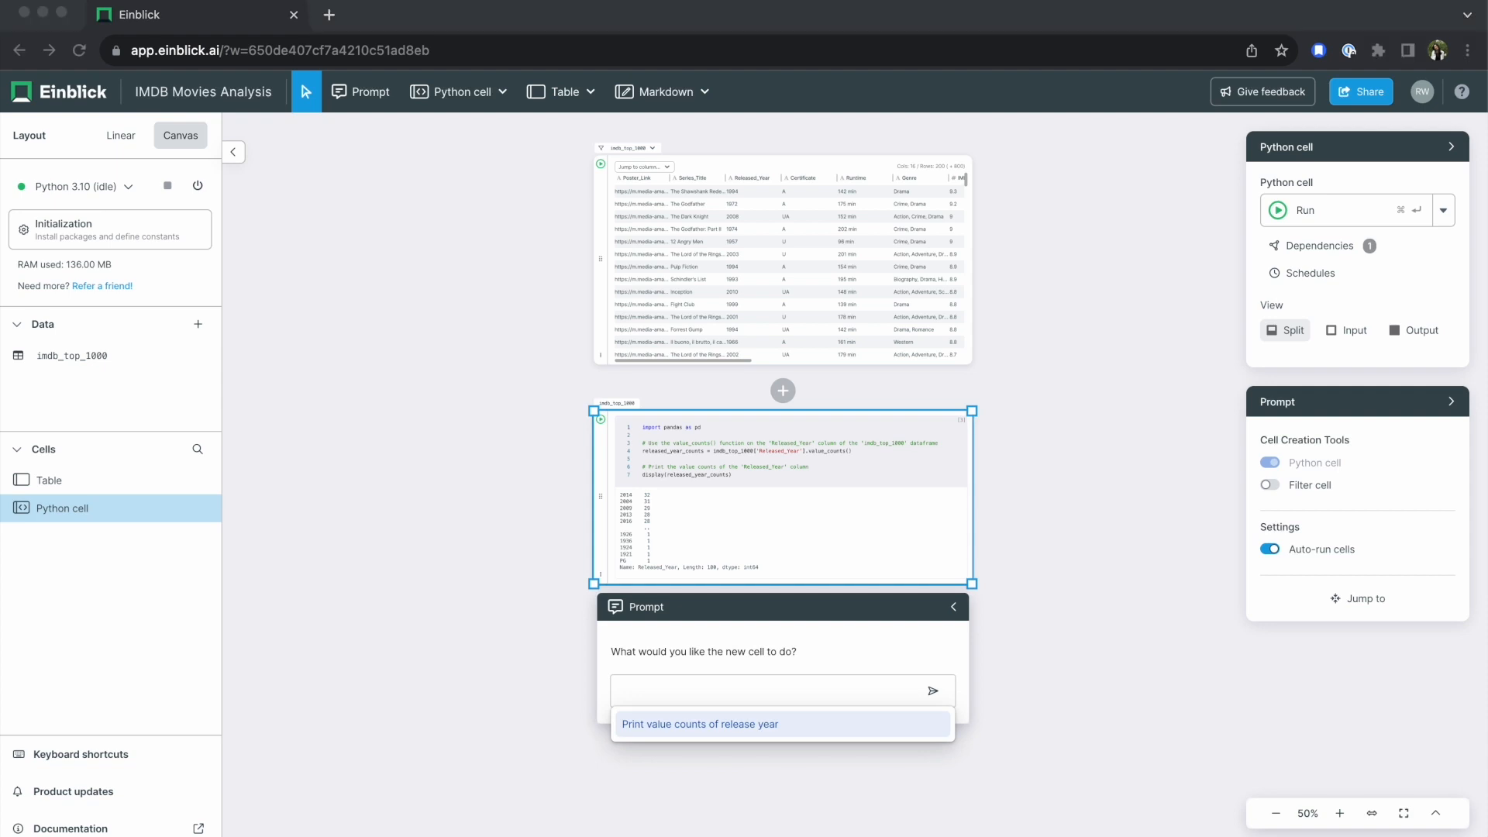
type("Print rows wh")
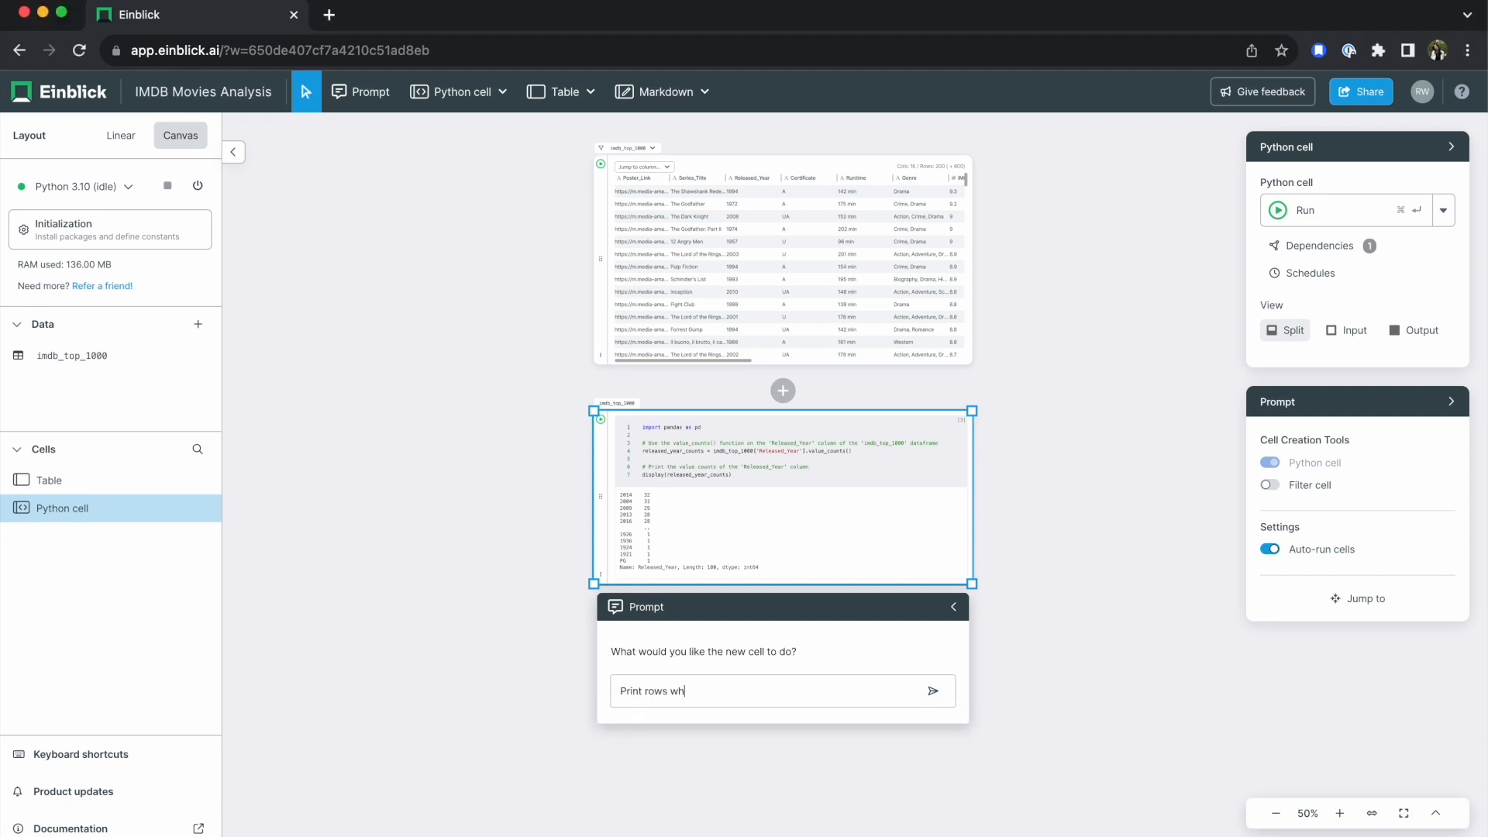
type("ere release year is PG")
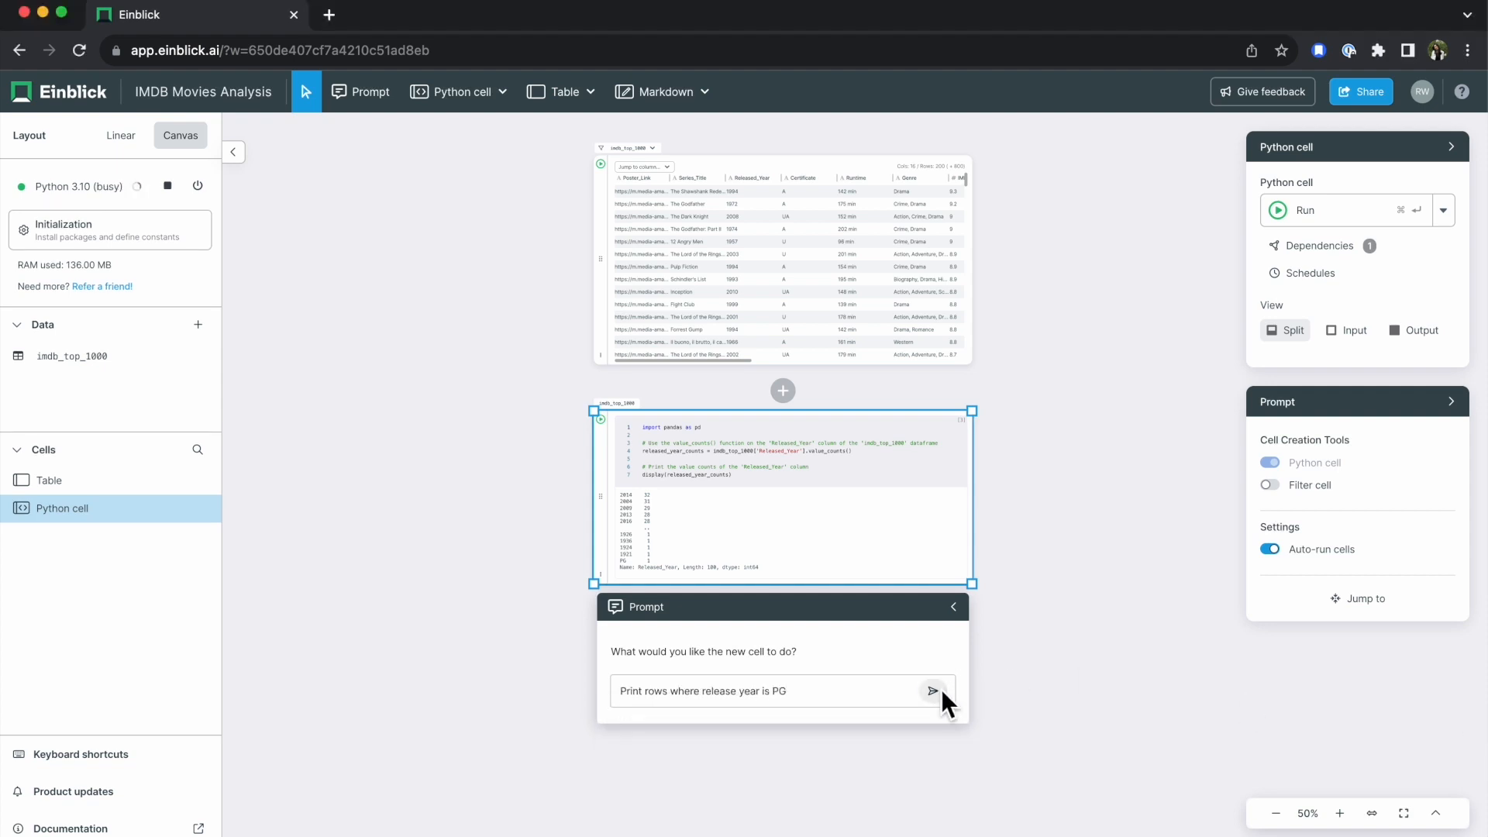
left_click(935, 692)
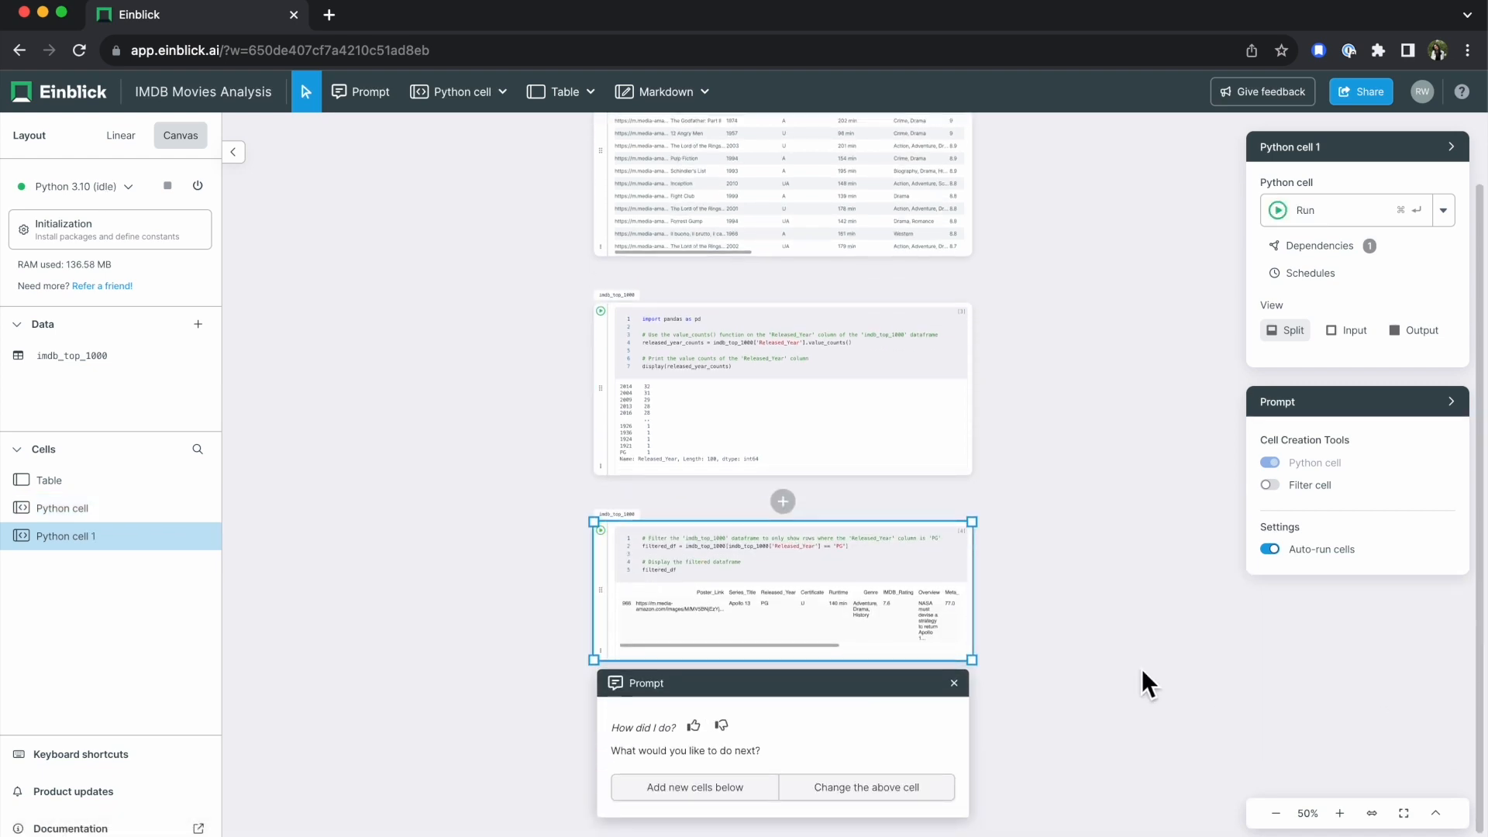
Move the PG rows cell beside the release-year value counts cell and close its prompt.
left_click_drag(604, 550, 457, 338)
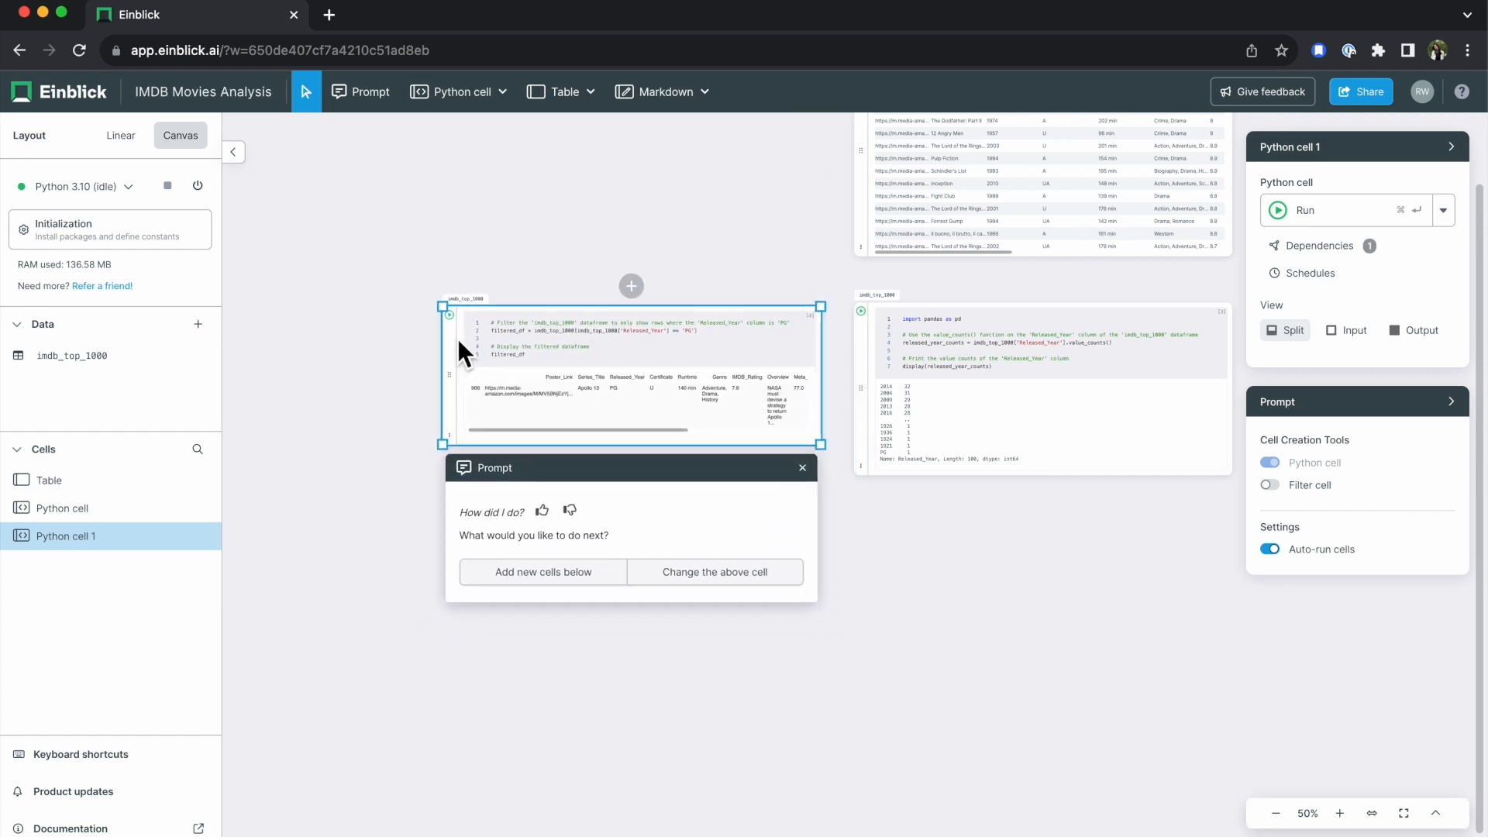
left_click(804, 469)
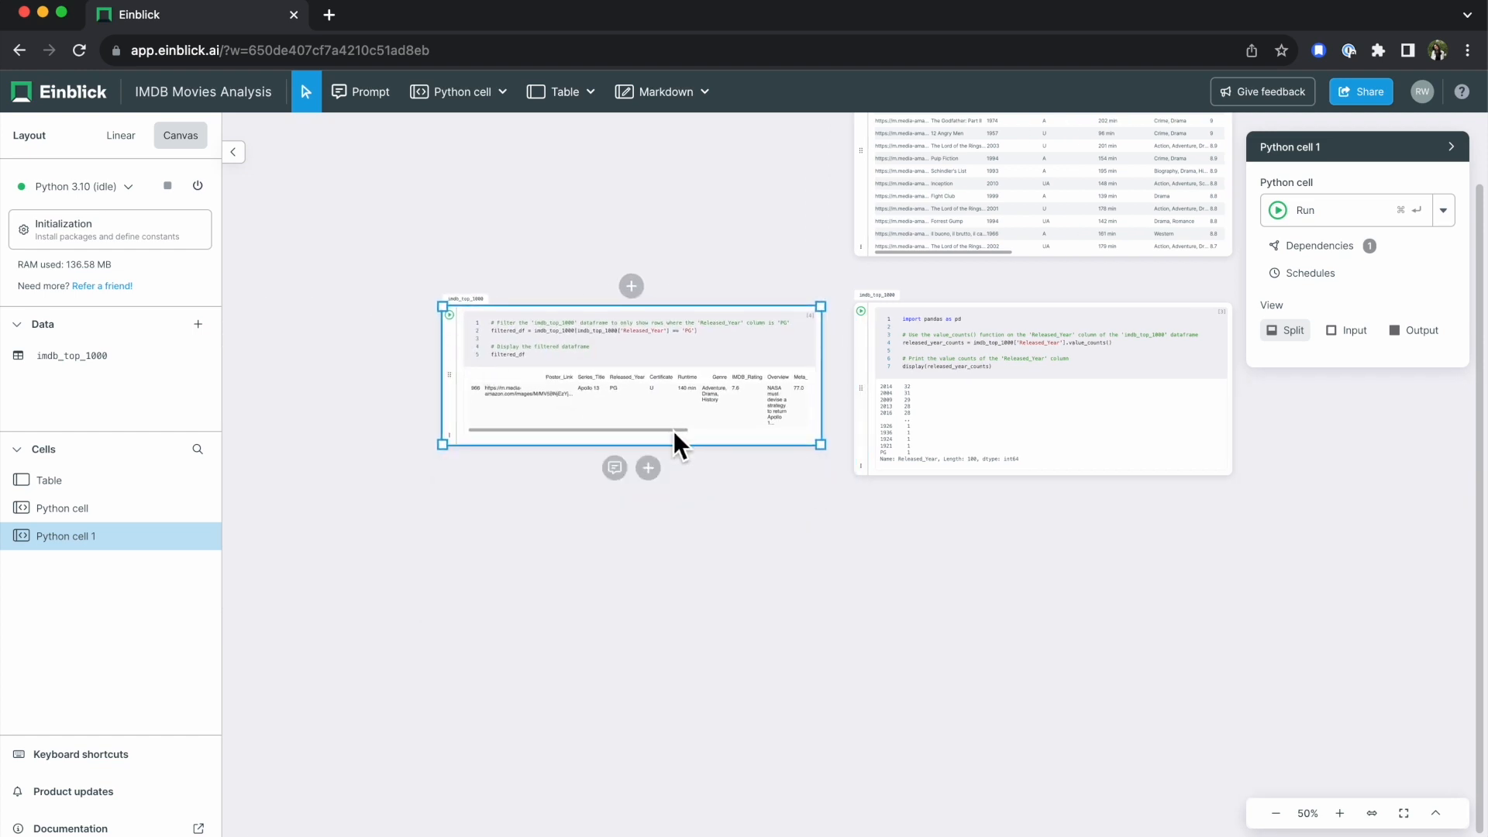
left_click_drag(673, 431, 529, 428)
Prompt for a new cell below the value counts with "Drop the row where released year is PG. Convert released year to int".
left_click(904, 469)
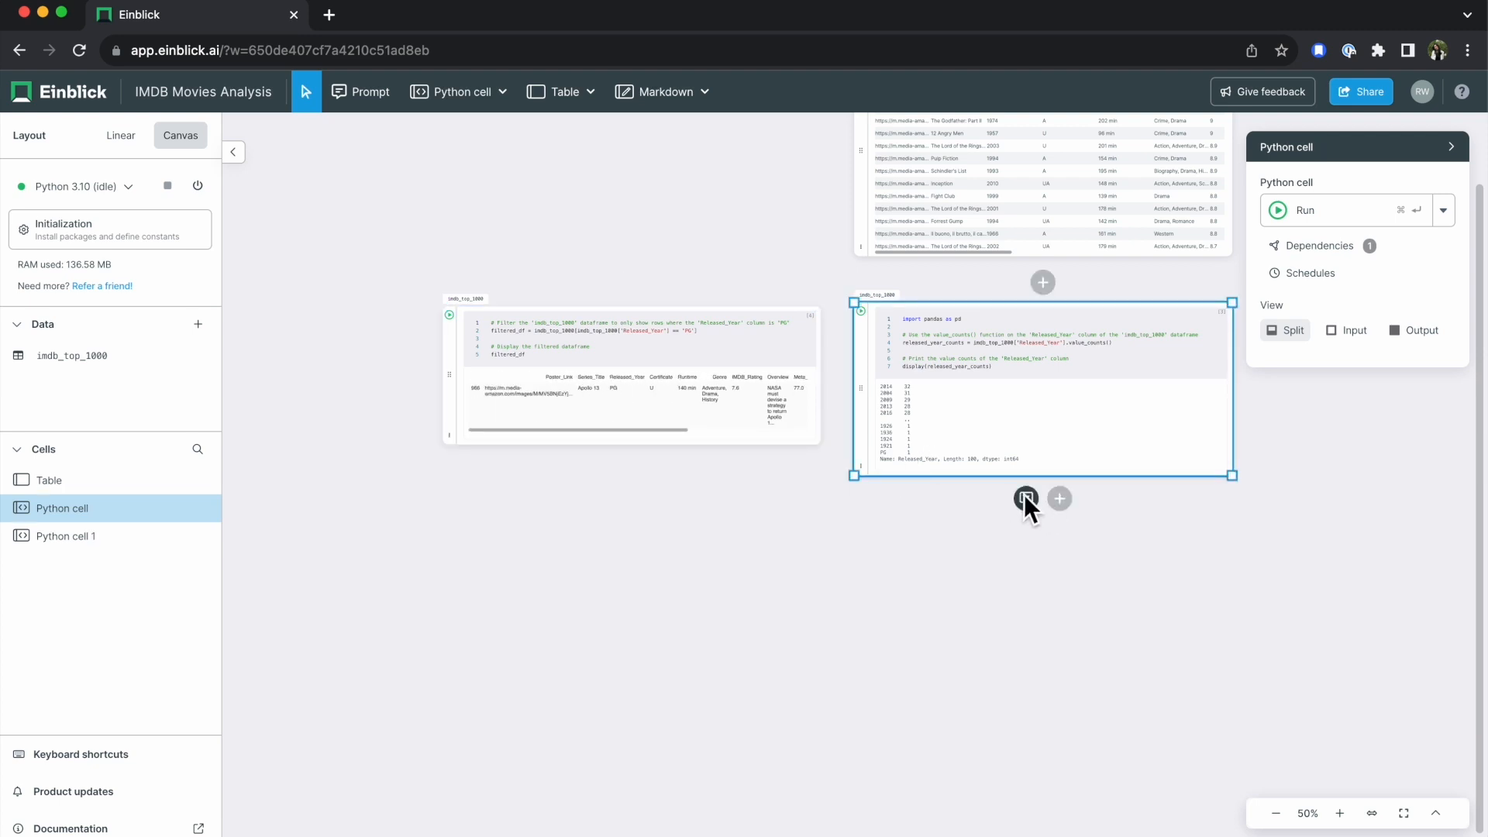
left_click(1025, 498)
left_click(1068, 694)
left_click_drag(1132, 680, 938, 575)
left_click(1003, 393)
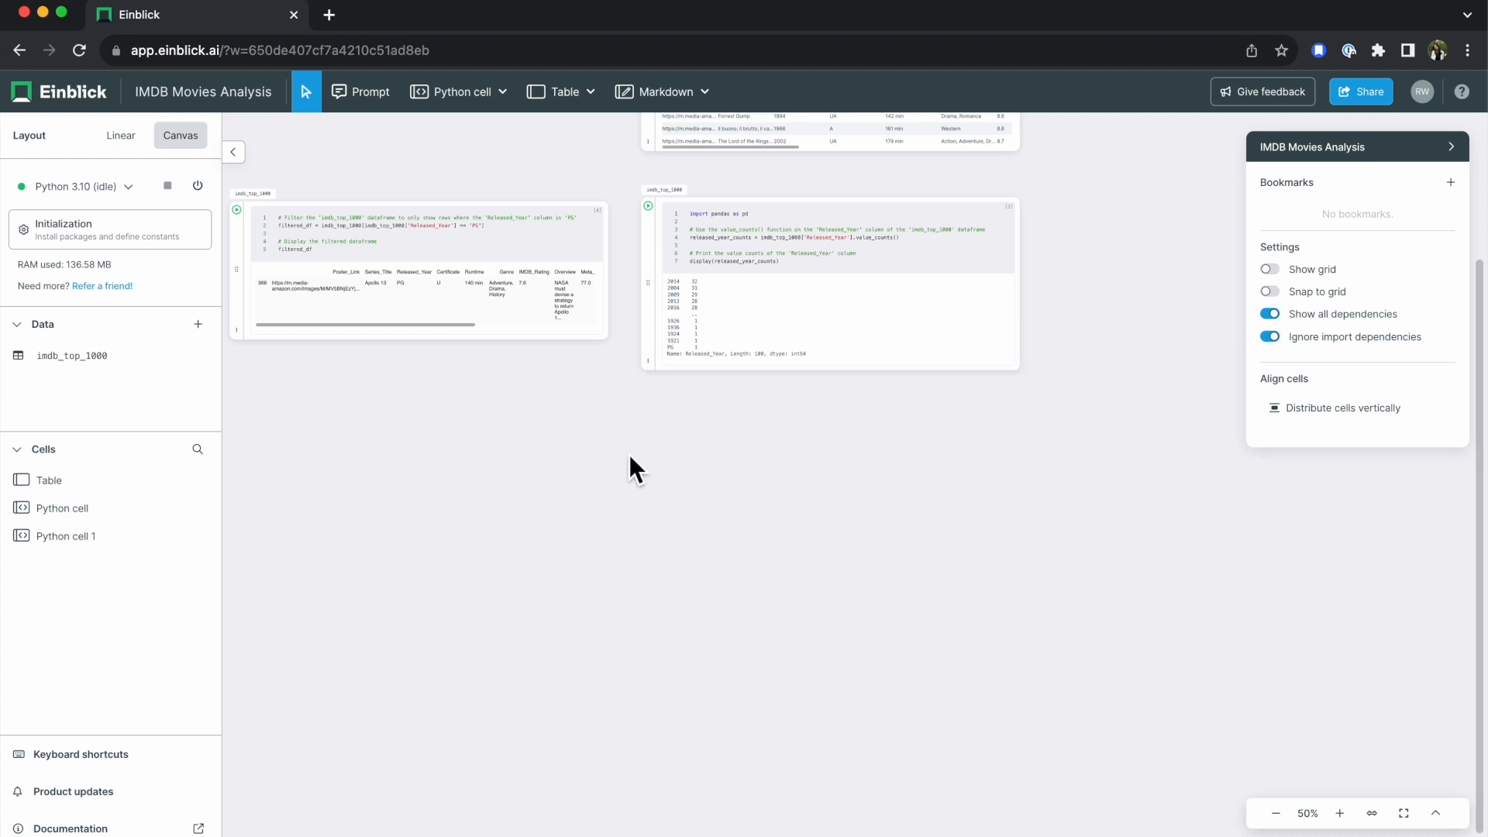
left_click(875, 360)
left_click(737, 387)
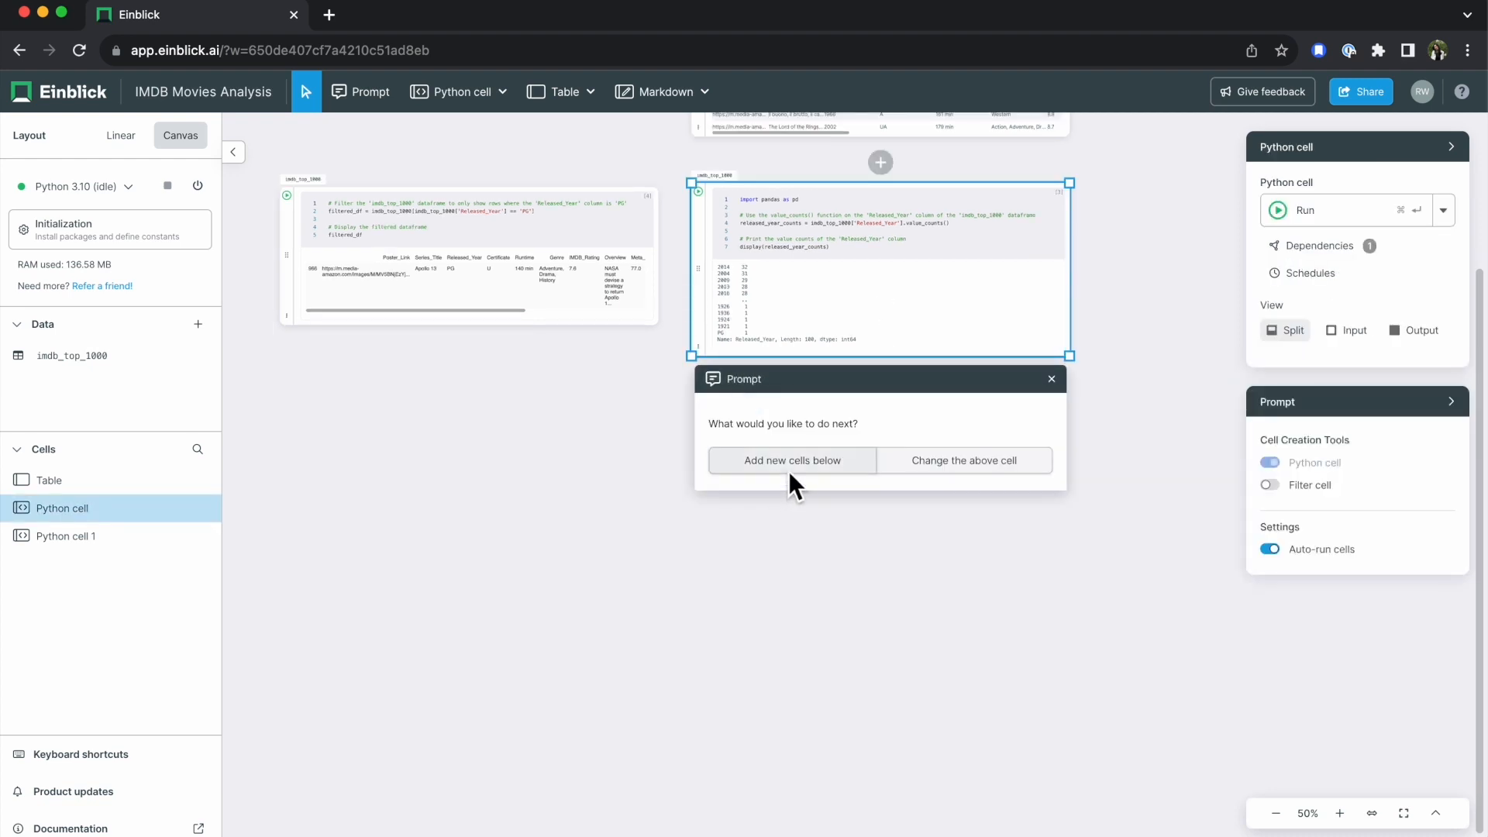
left_click(788, 469)
type("Drop the ")
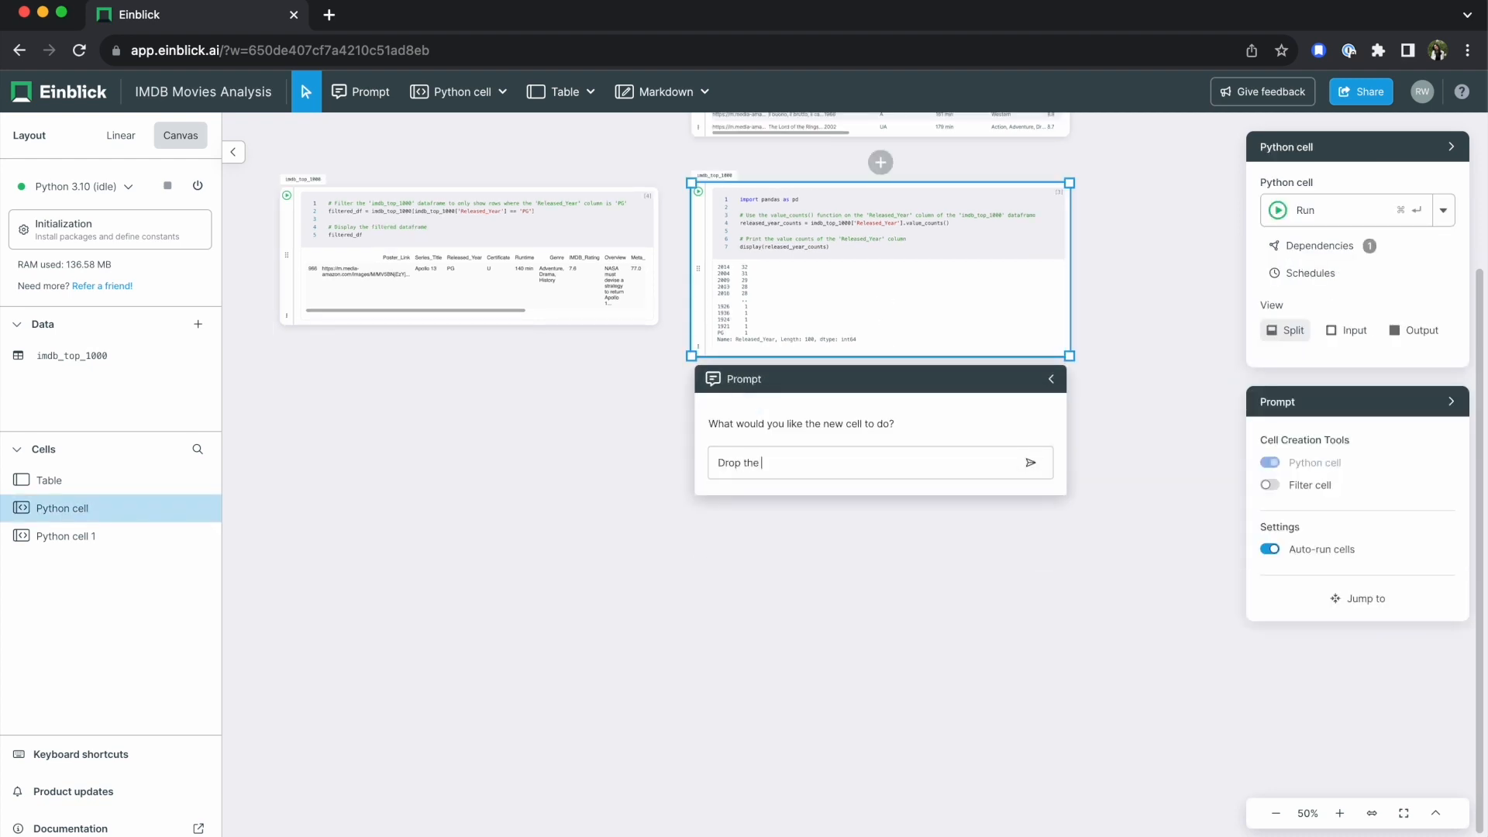
type("row where released year is PG. Convert released year to int")
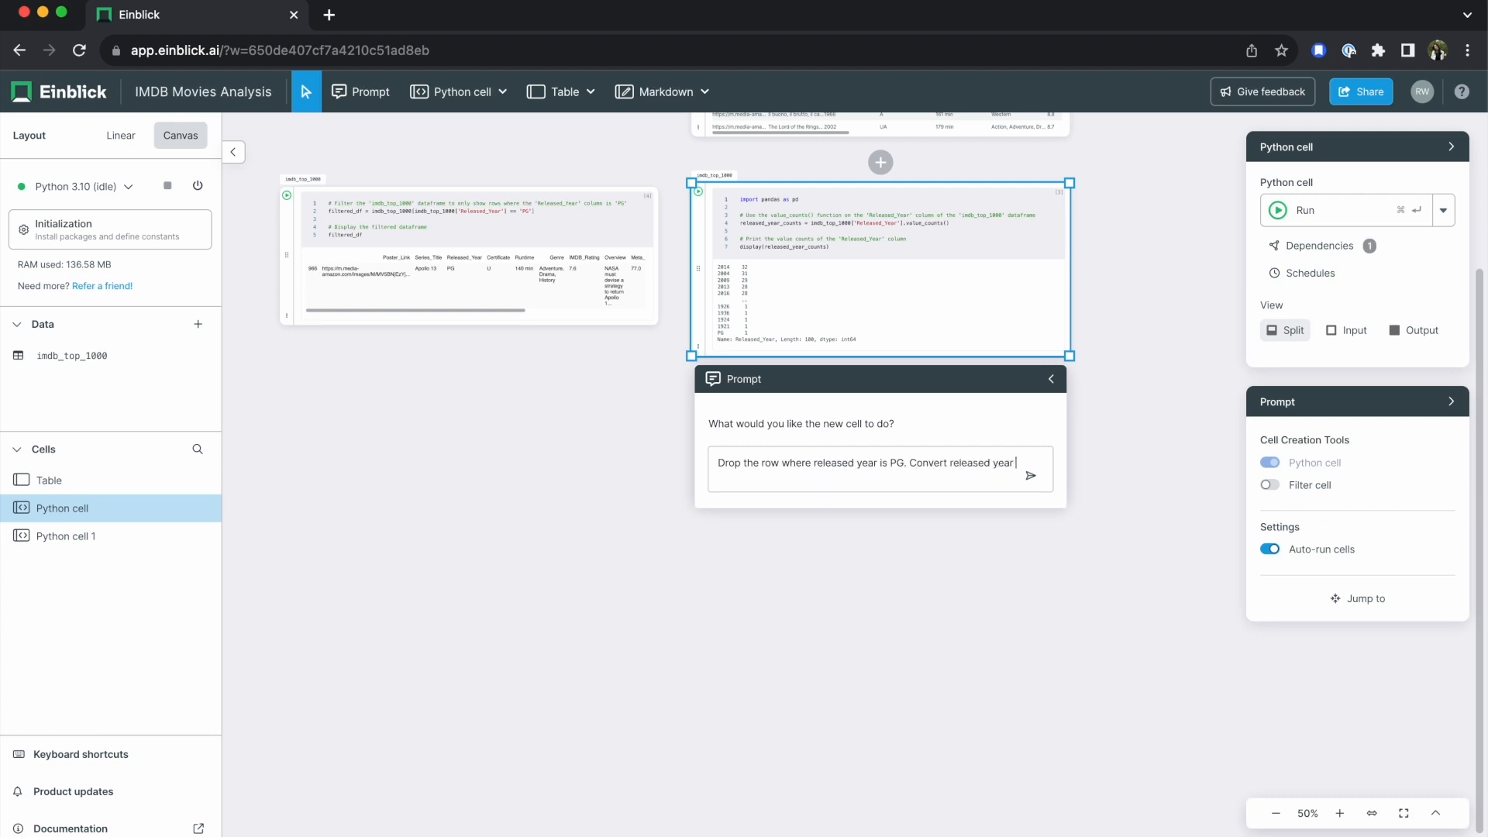
left_click(1031, 474)
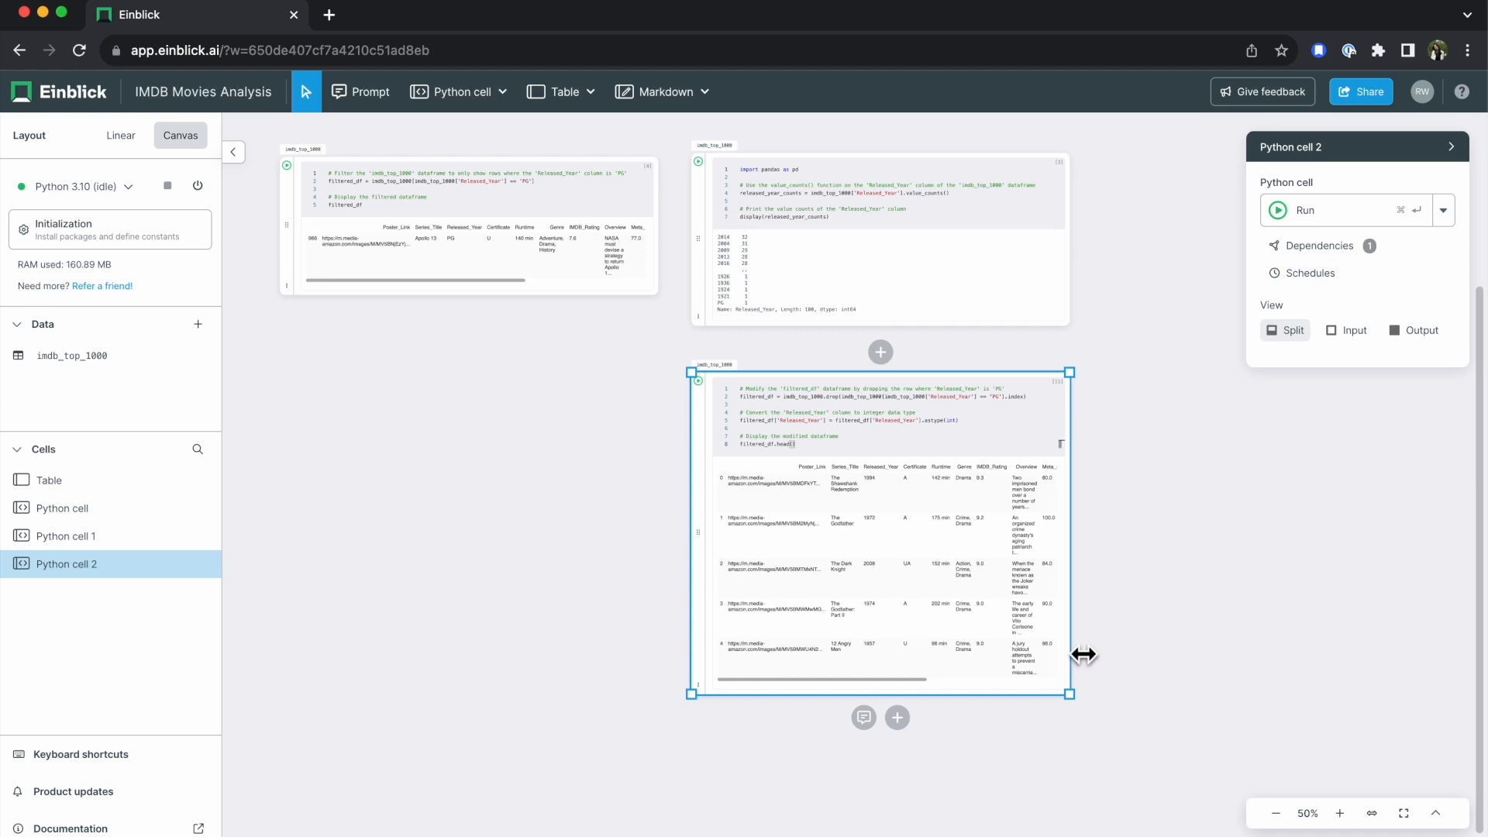
Add a table of filtered_df below the year-conversion cell and create a chart of its Released_Year column beside it.
left_click(897, 718)
left_click(905, 719)
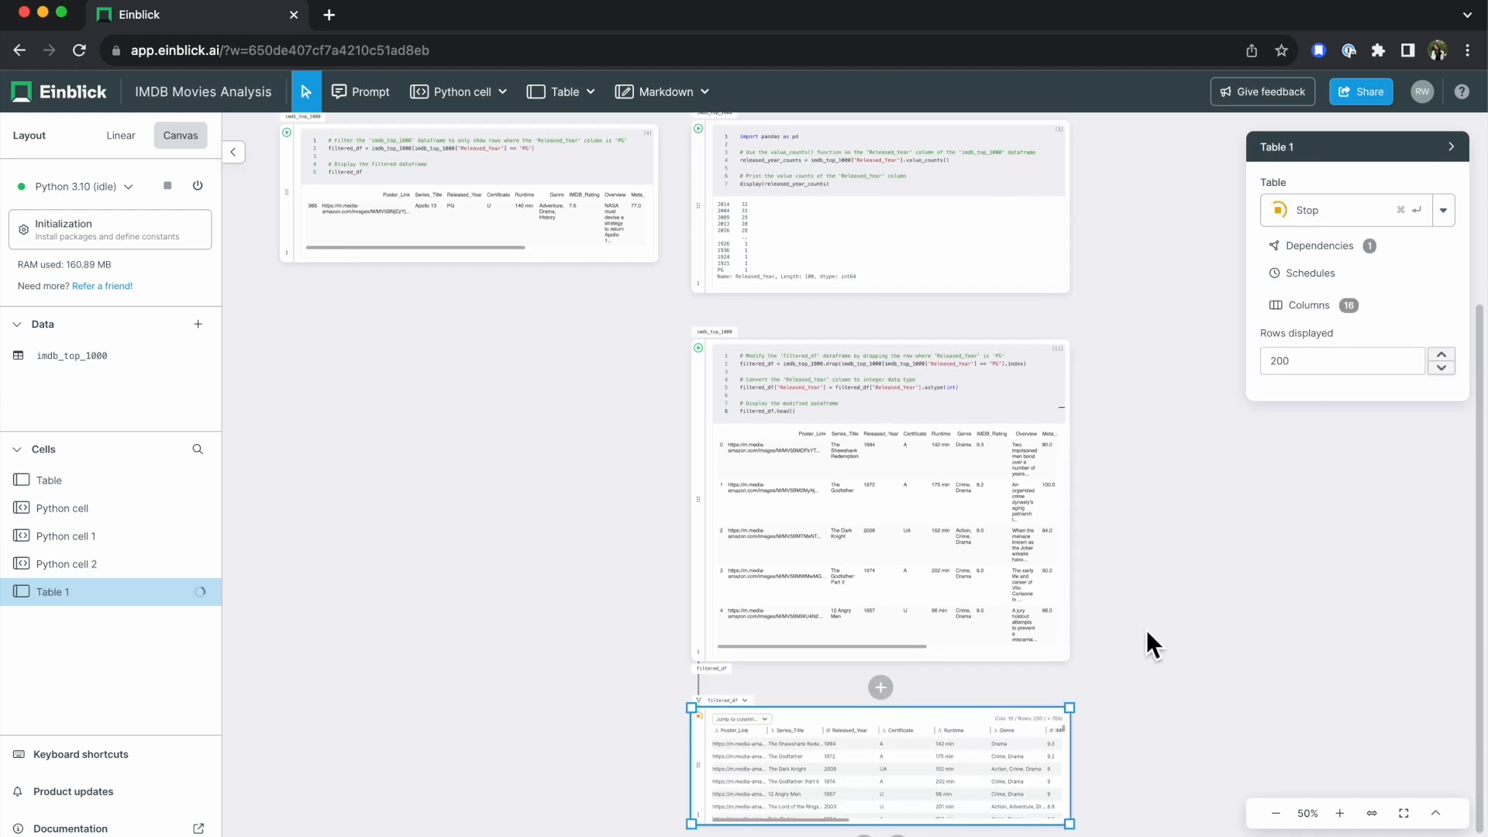
scroll(1141, 653, "down", 1)
scroll(1141, 653, "down", 7)
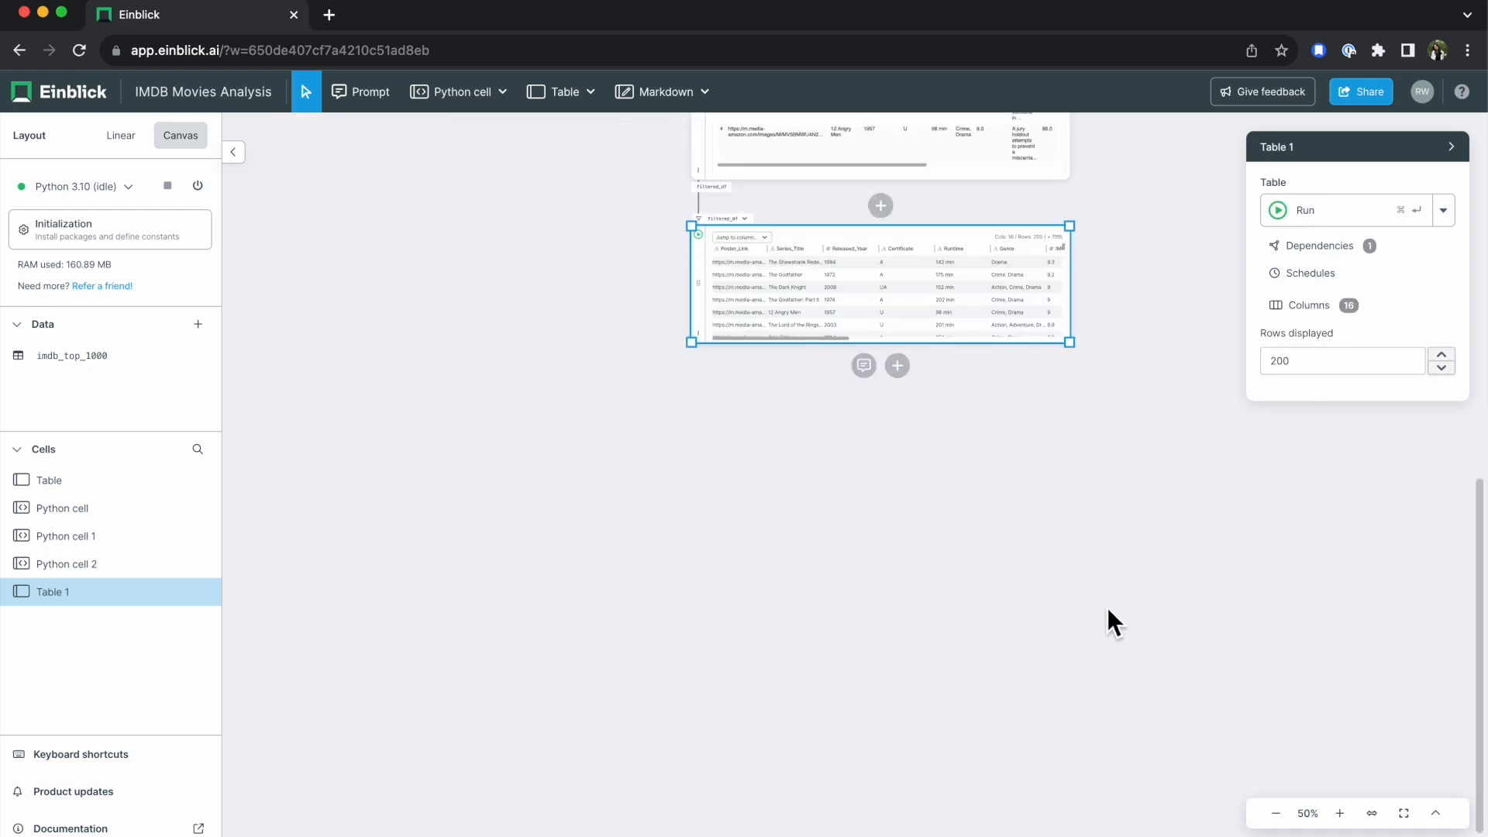
left_click_drag(1104, 598, 1052, 597)
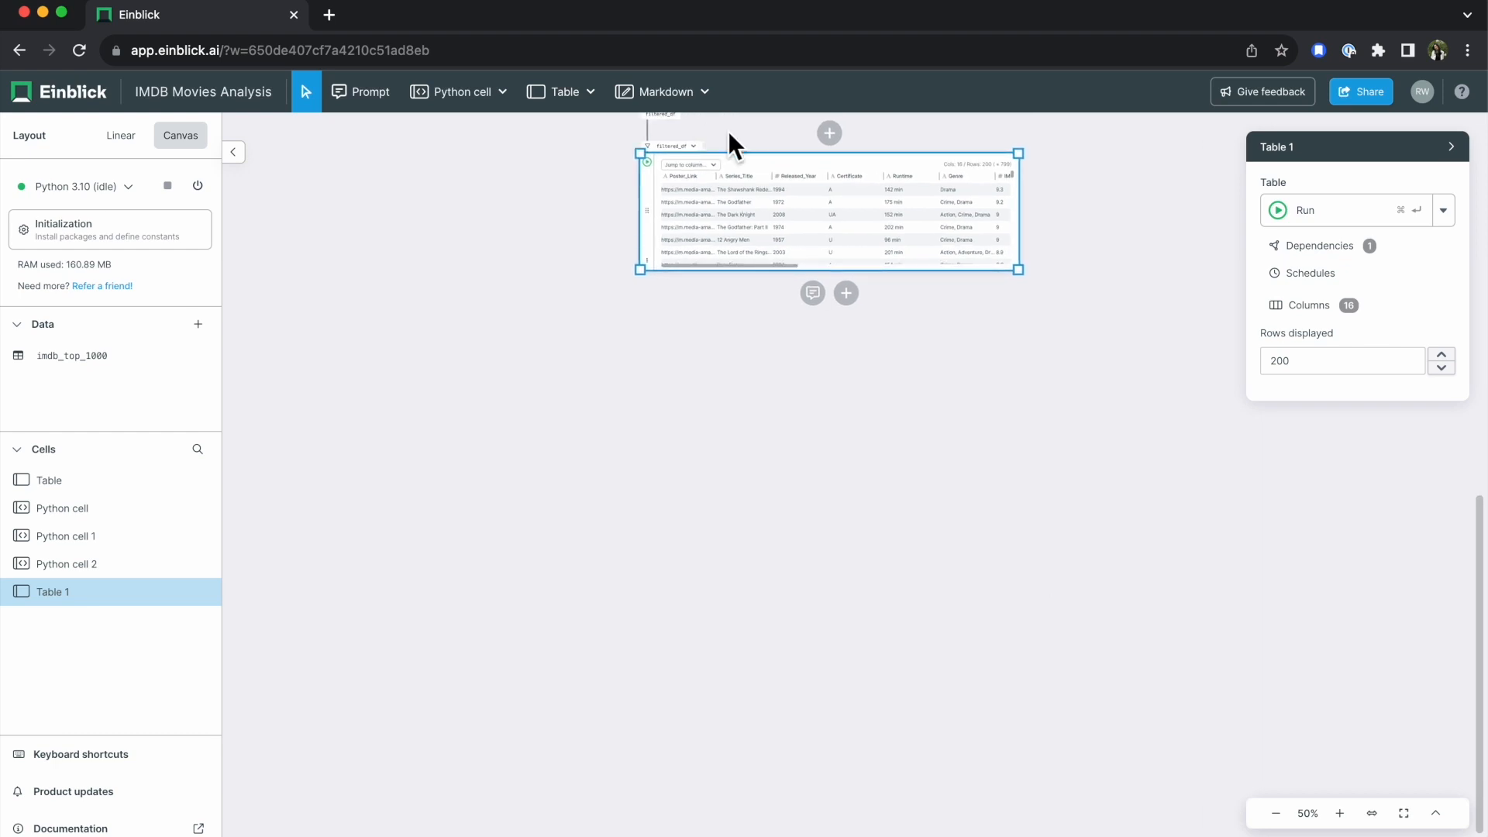
left_click_drag(802, 175, 402, 209)
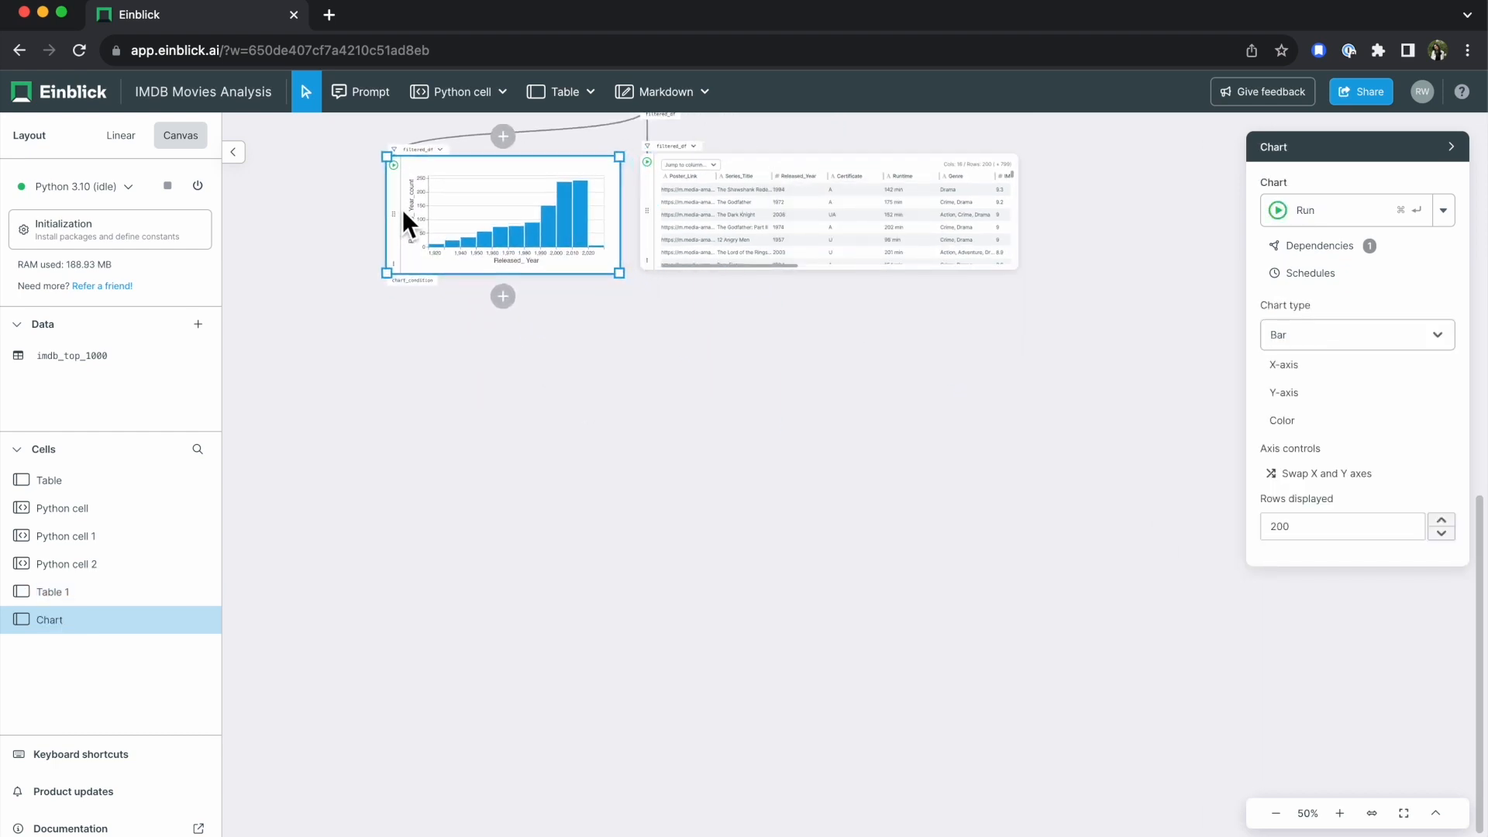
Prompt for a new cell below the filtered_df table with "Get value counts of runtime".
left_click(853, 252)
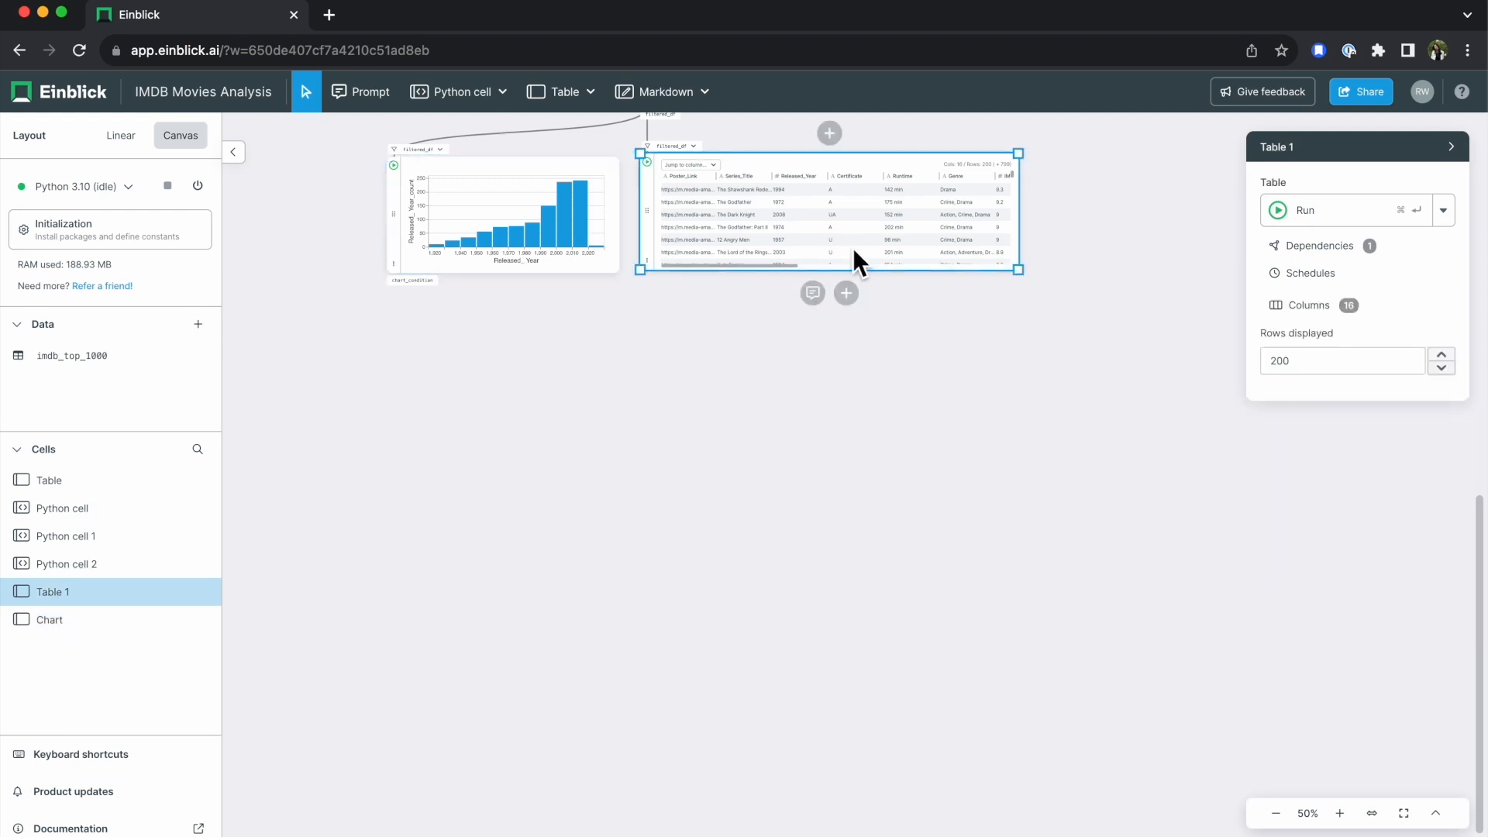
left_click(812, 293)
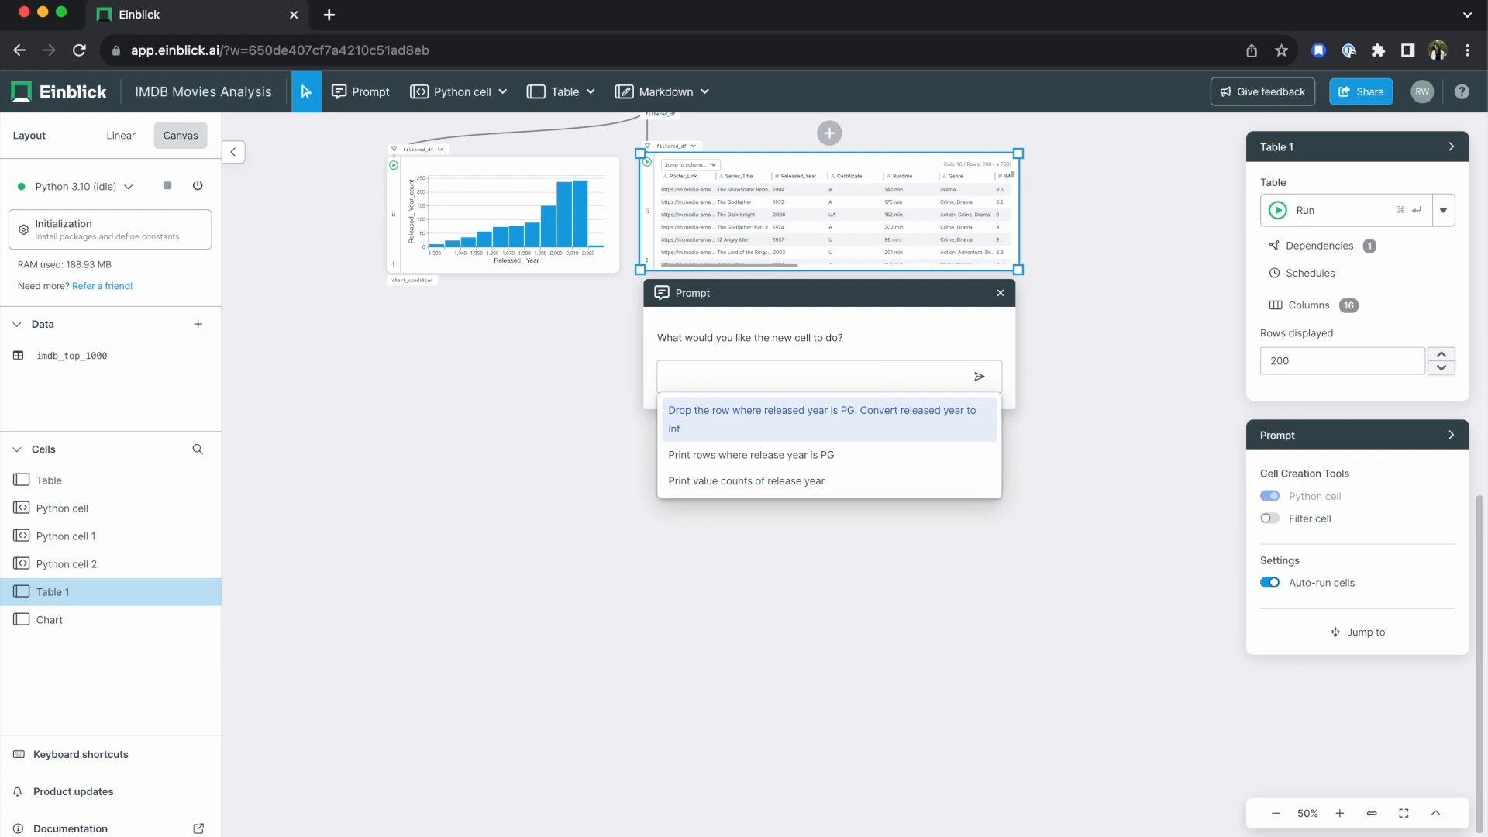
type("Get value counts of runtime")
left_click(980, 377)
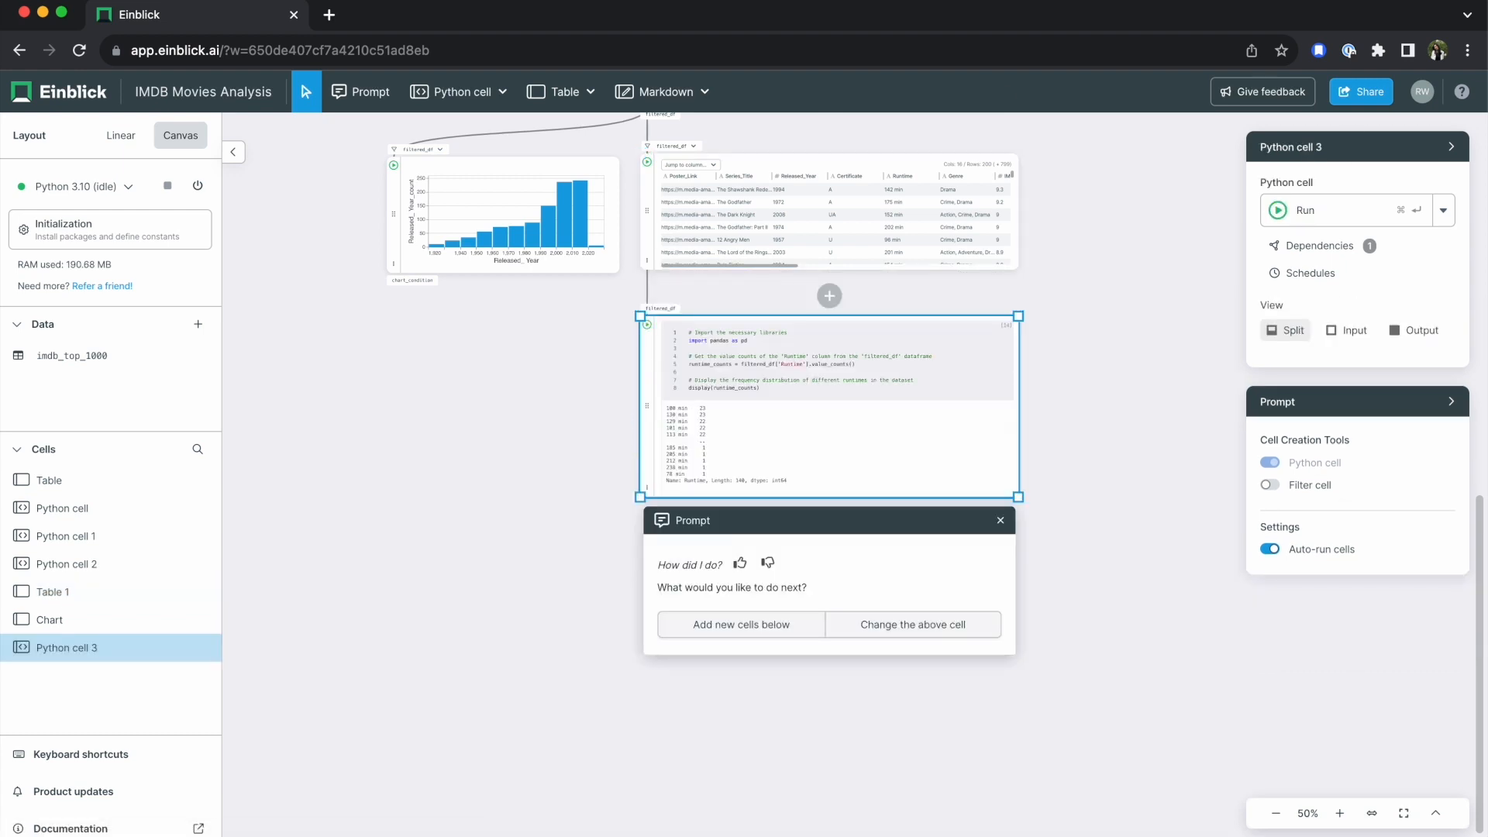
Prompt for a new cell with "Remove " min" from each value in runtime, and convert runtime to int" and close the prompt.
left_click(791, 624)
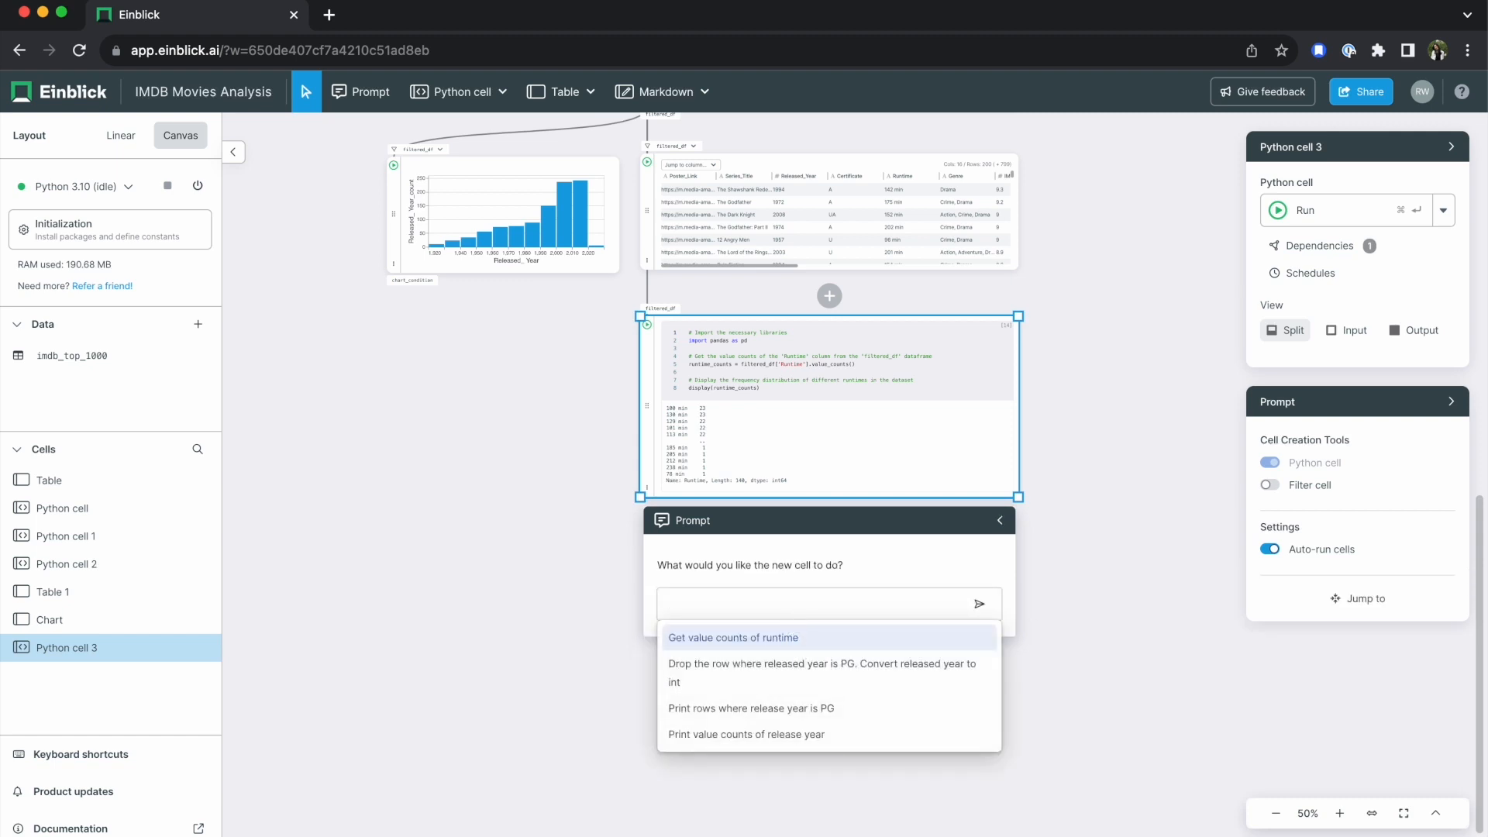
type("Remove \" min\" from each value in runtime, and convert runtime to int")
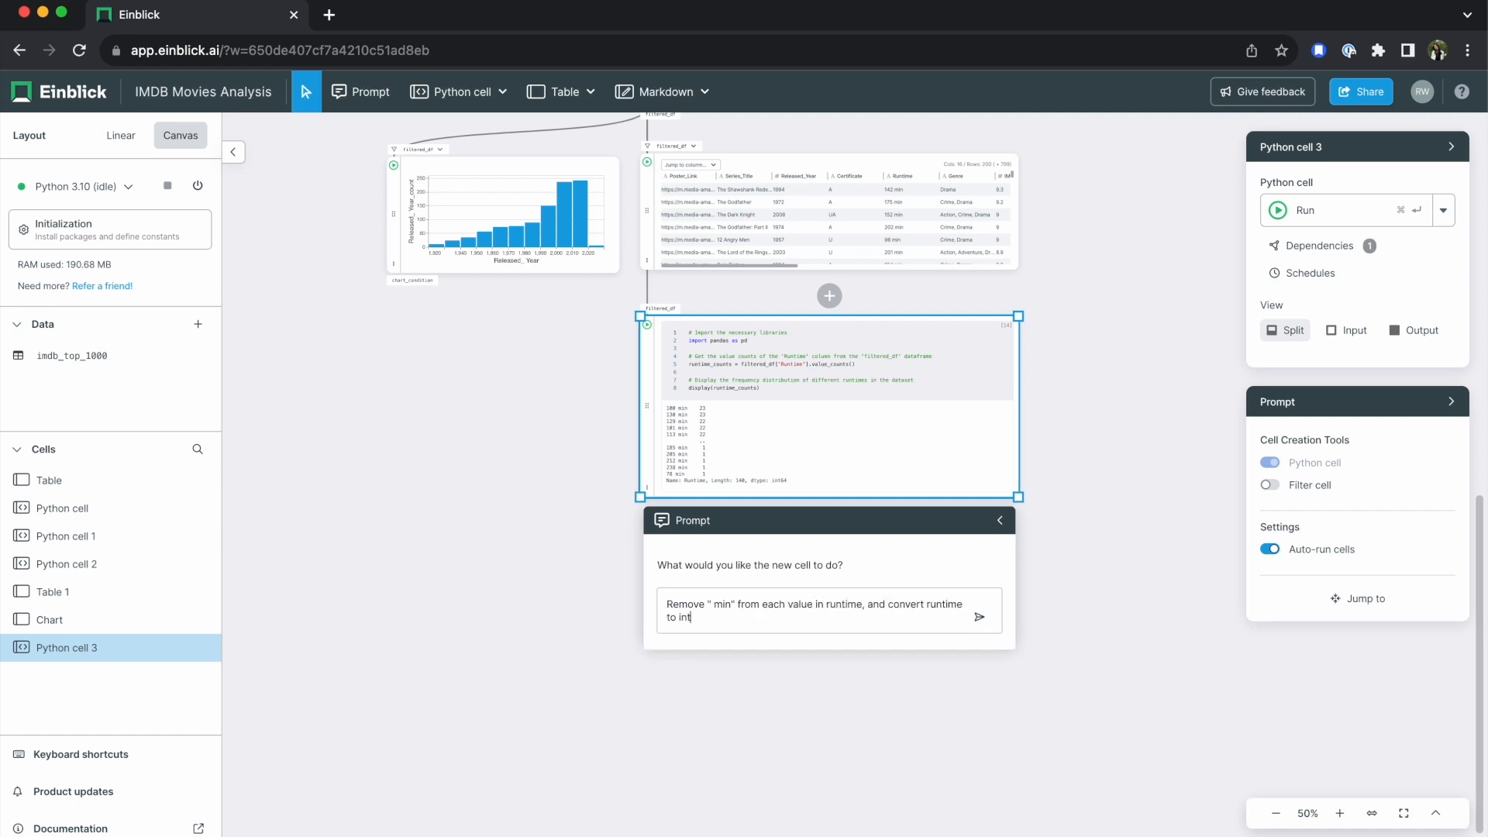
left_click(980, 617)
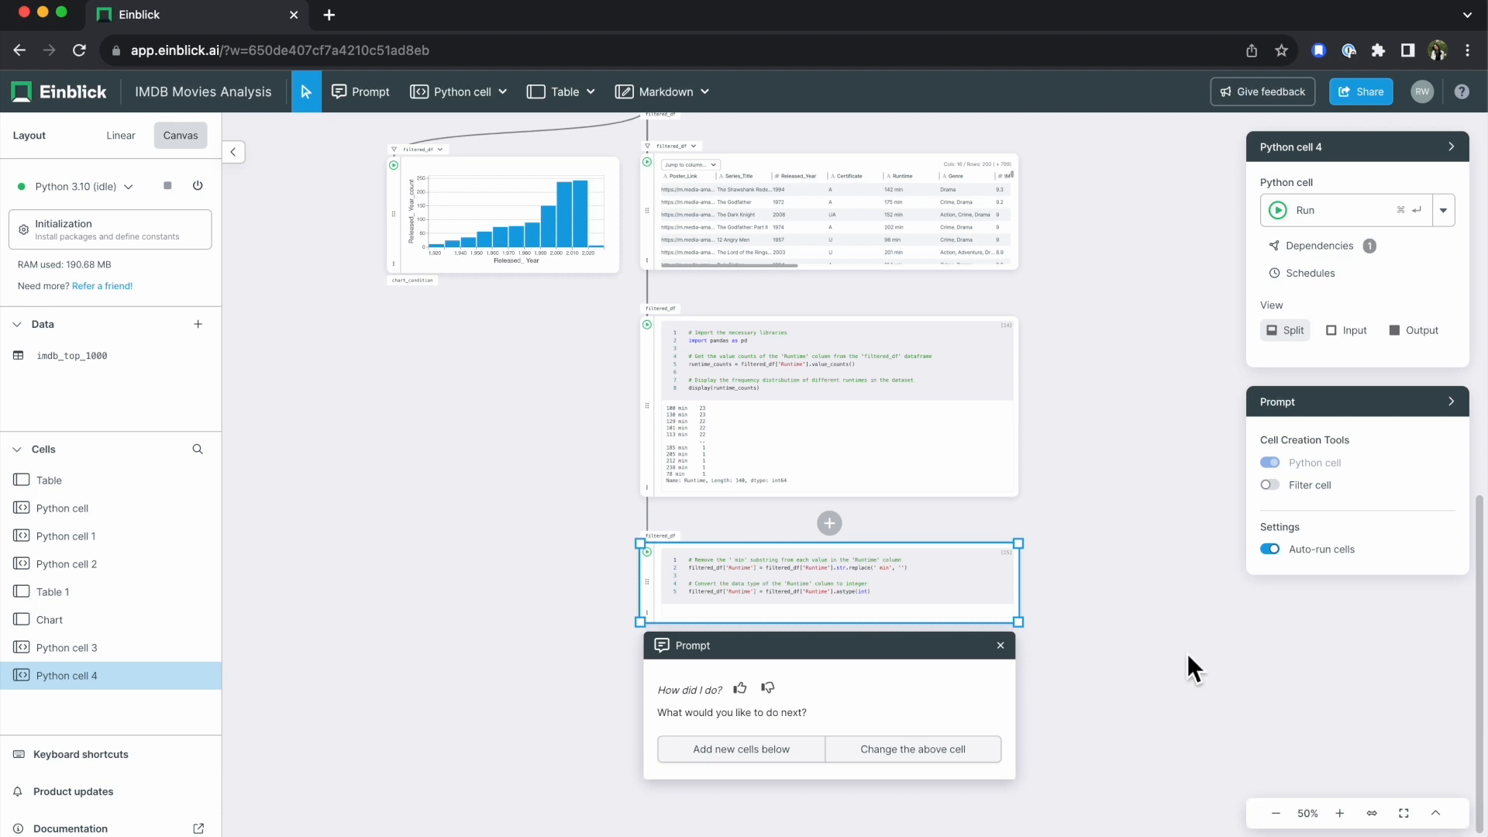
left_click(1009, 650)
Add a filtered_df table below the runtime conversion cell and create a chart of its Runtime column beside it.
left_click(846, 645)
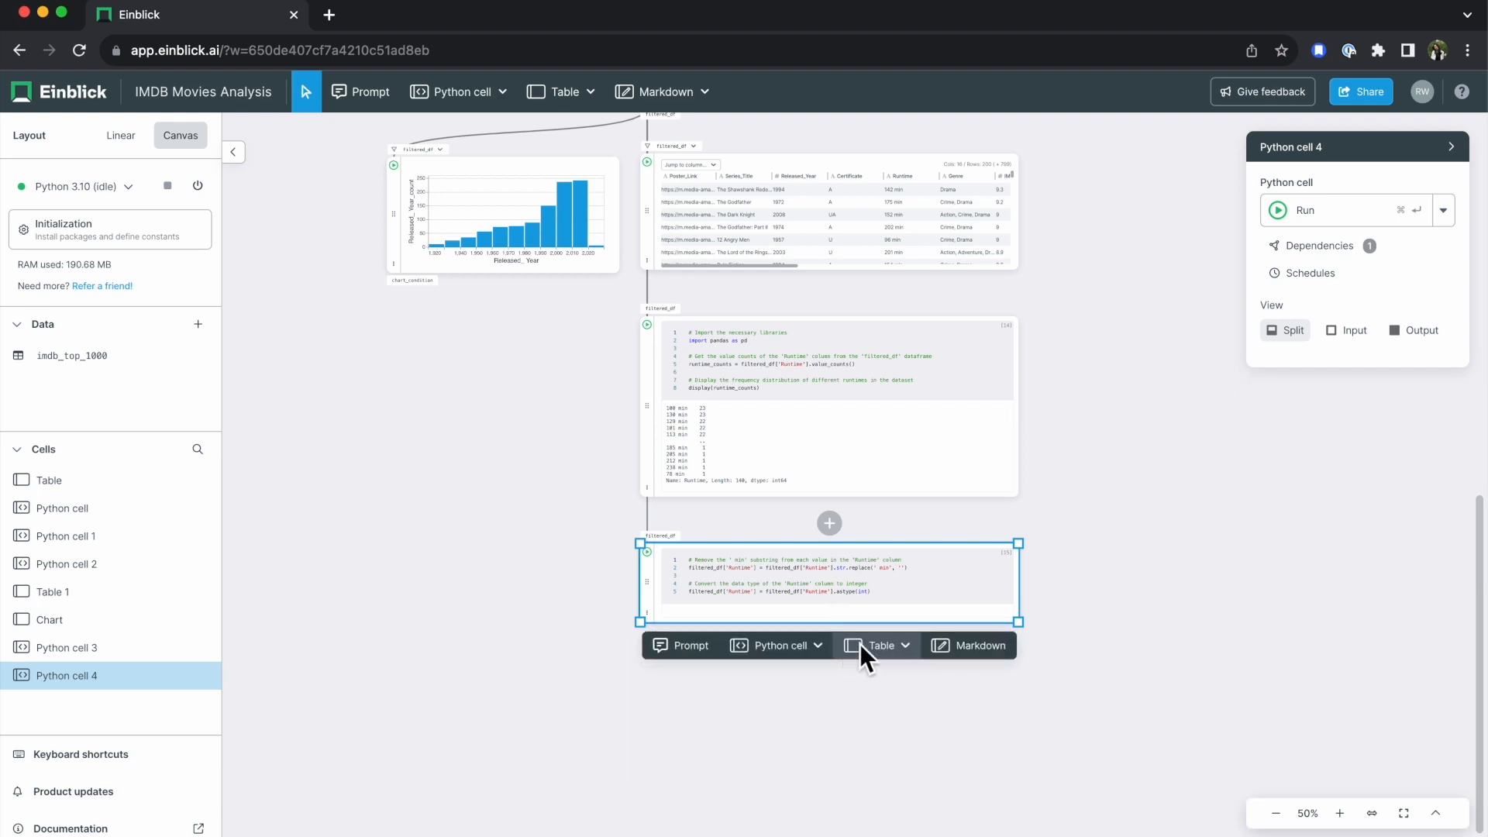
left_click(862, 652)
left_click(1130, 704)
scroll(995, 707, "down", 2)
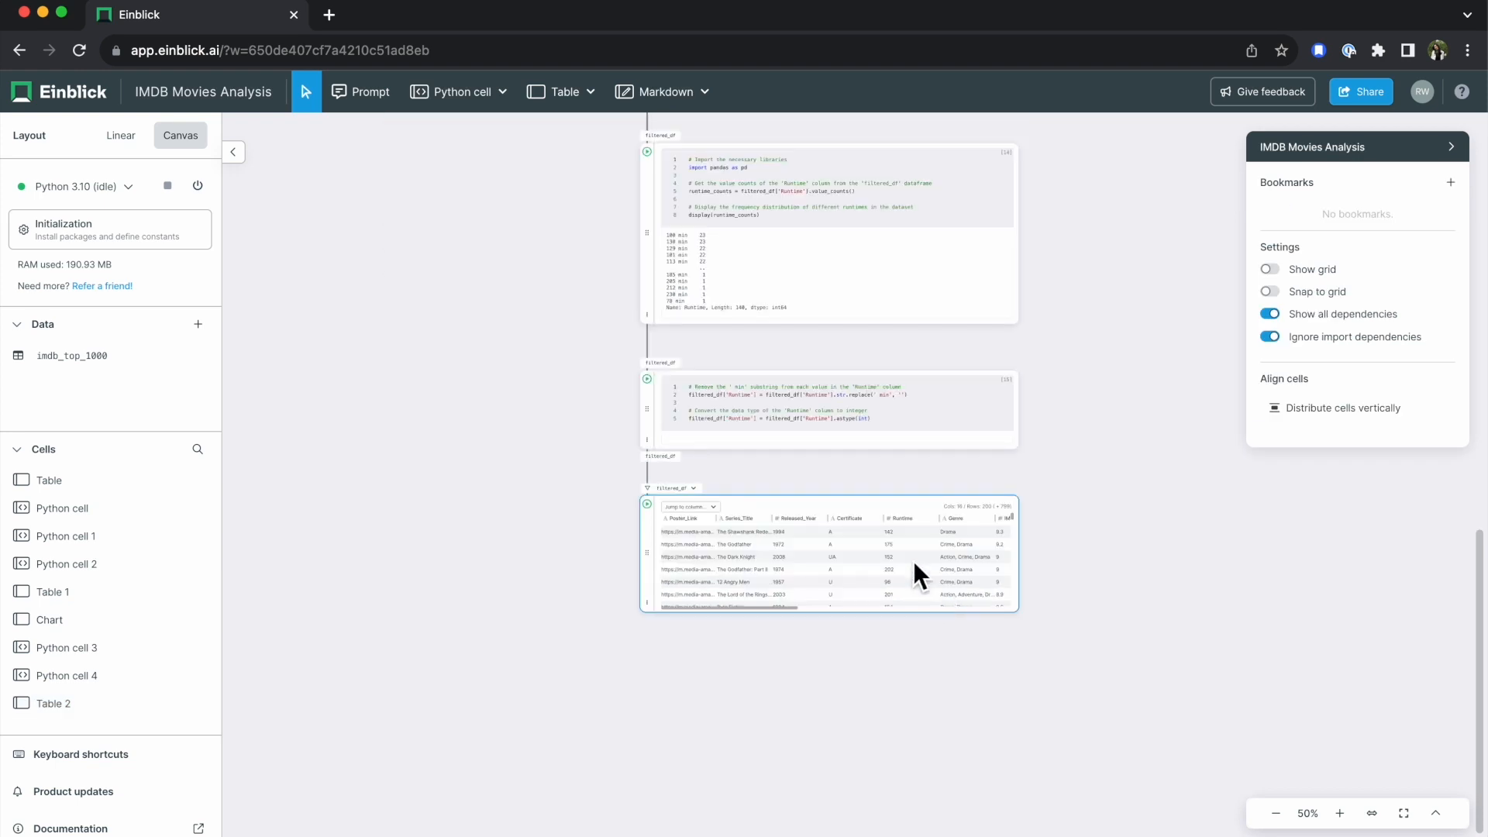
left_click(905, 523)
left_click_drag(903, 519, 356, 542)
left_click(789, 820)
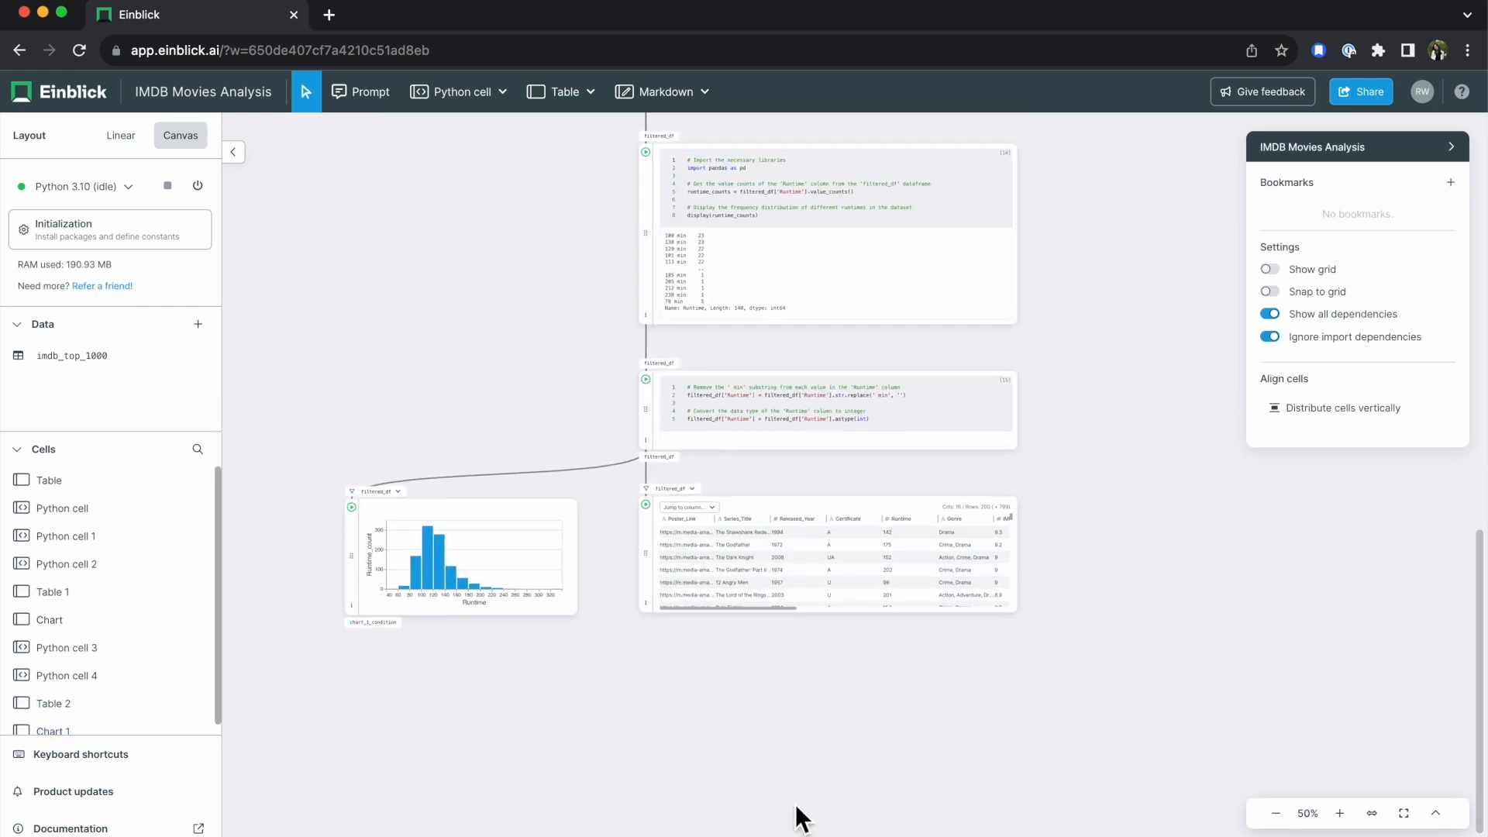
scroll(821, 618, "down", 5)
left_click_drag(830, 463, 831, 466)
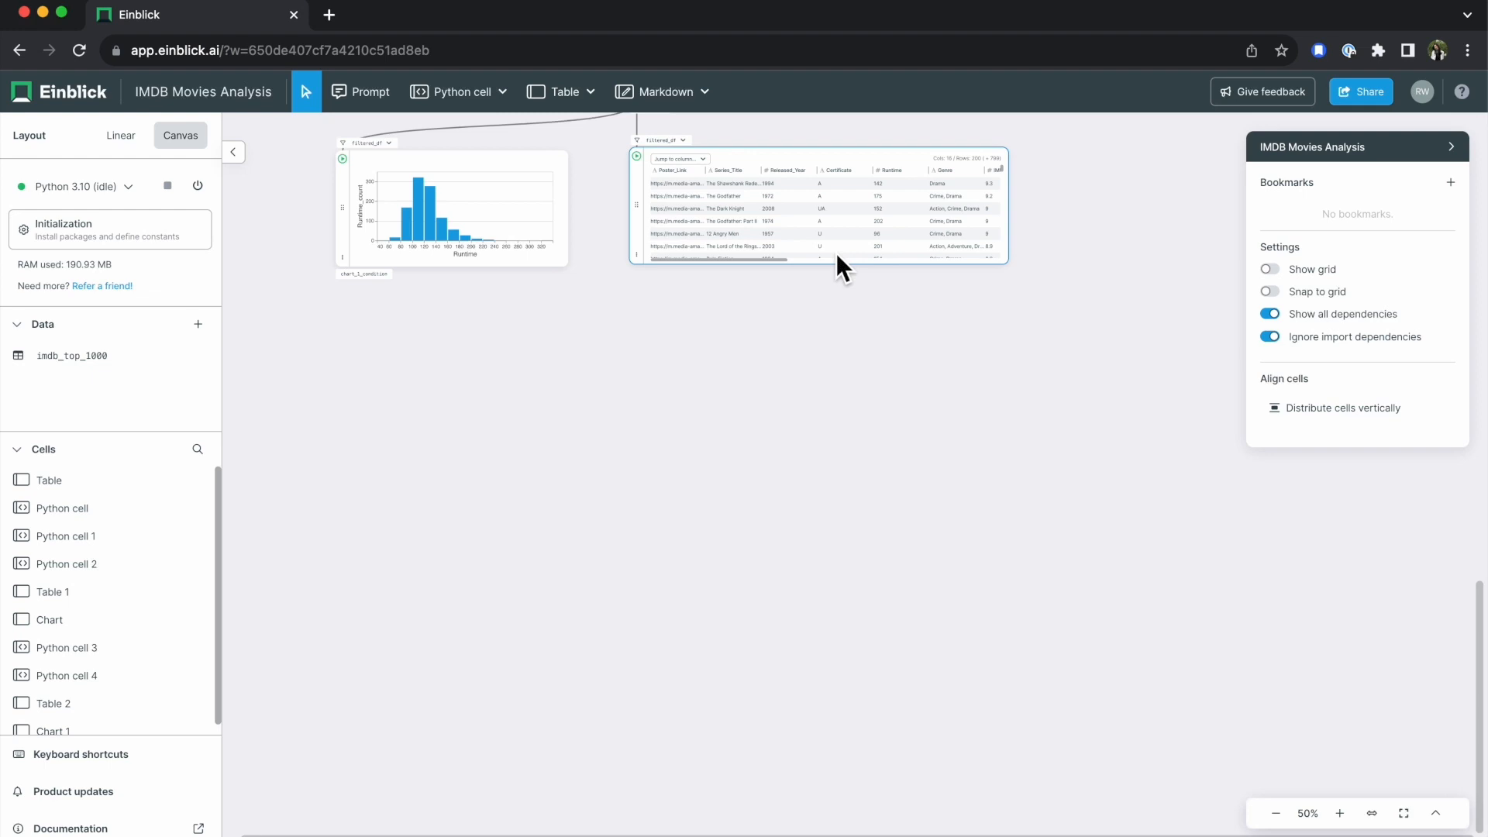
Prompt for a new cell below the latest filtered_df table with "Get the value counts of genre".
left_click(776, 264)
scroll(774, 262, "right", 2)
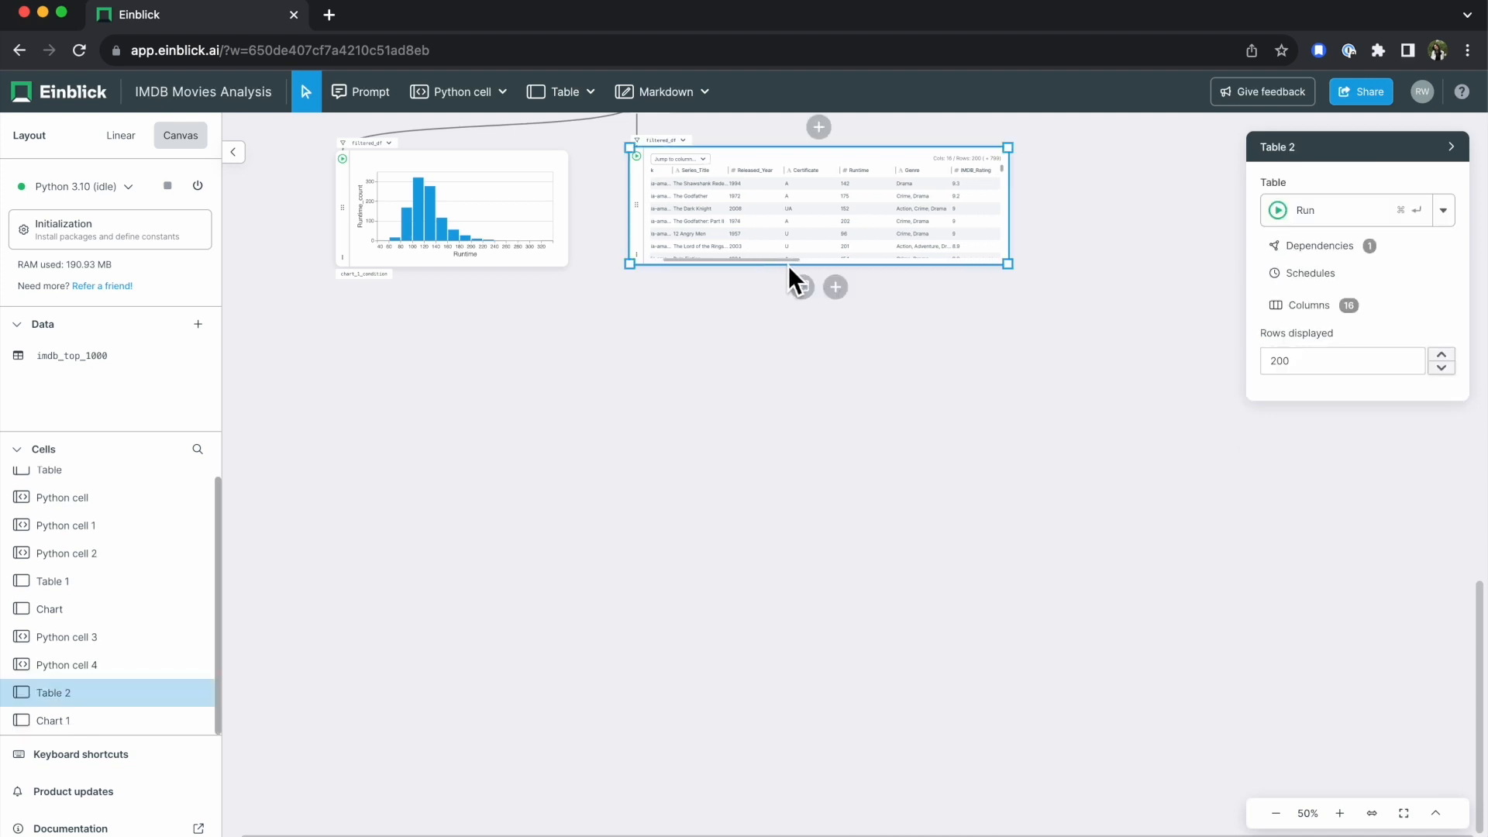
left_click(803, 287)
type("Get the value counts of genre")
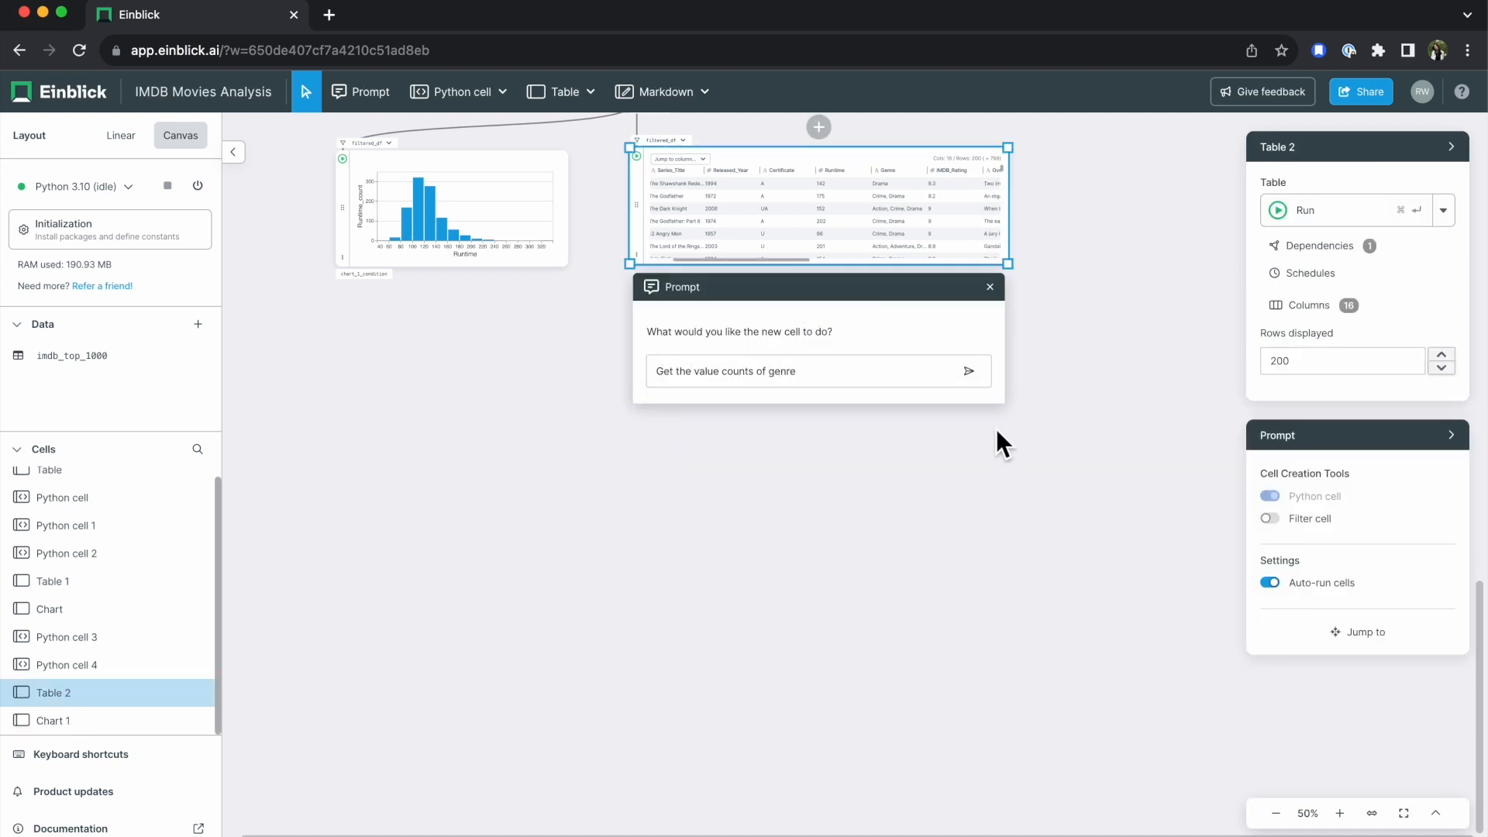
left_click(969, 370)
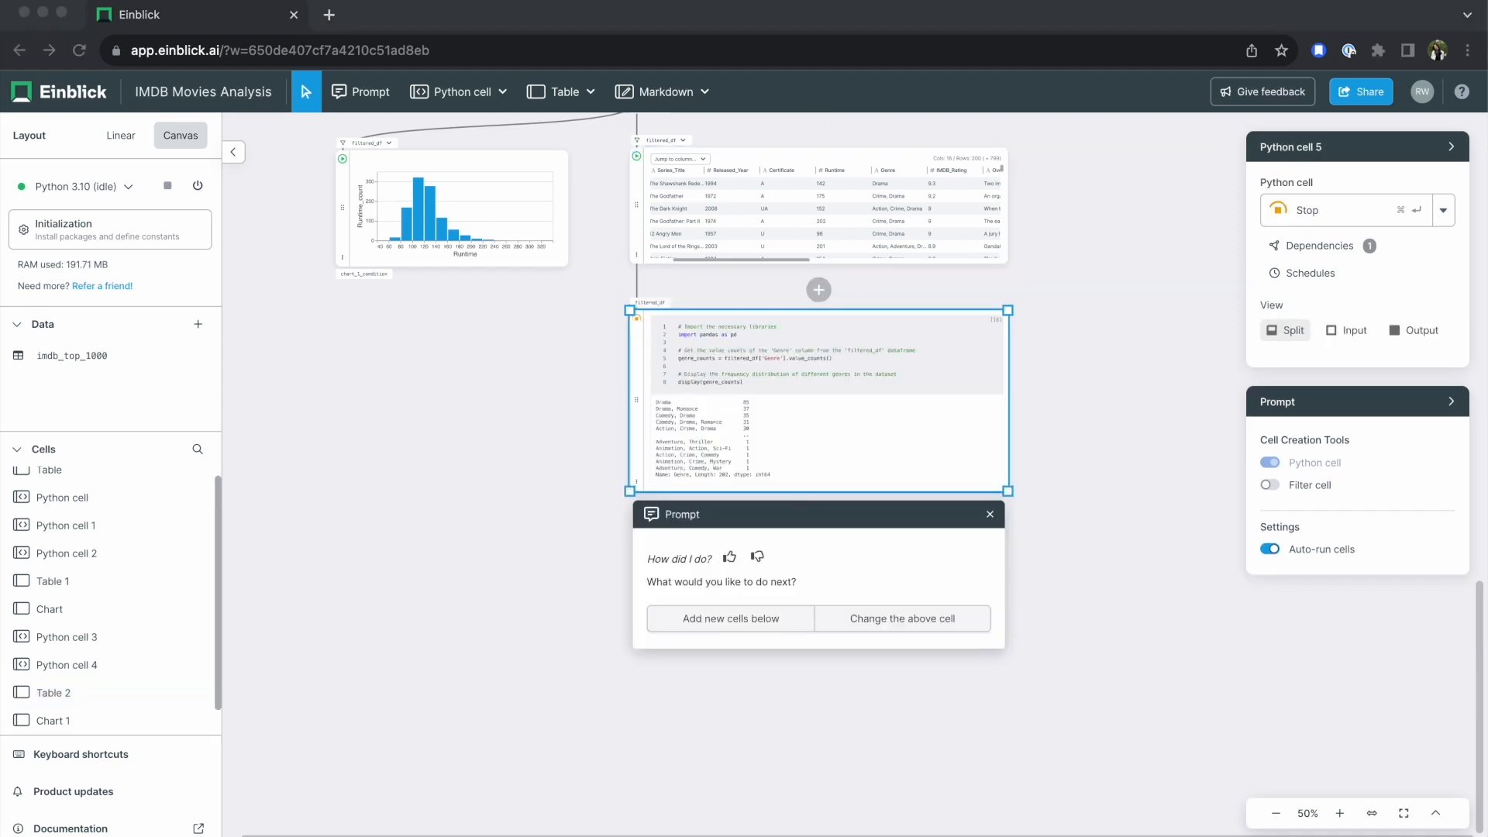
Prompt for a new cell with "Convert genre to a list of strings split on ", "", close the prompt and check the output's last columns.
left_click(718, 619)
type("Convert genre to a list of strings split on \",")
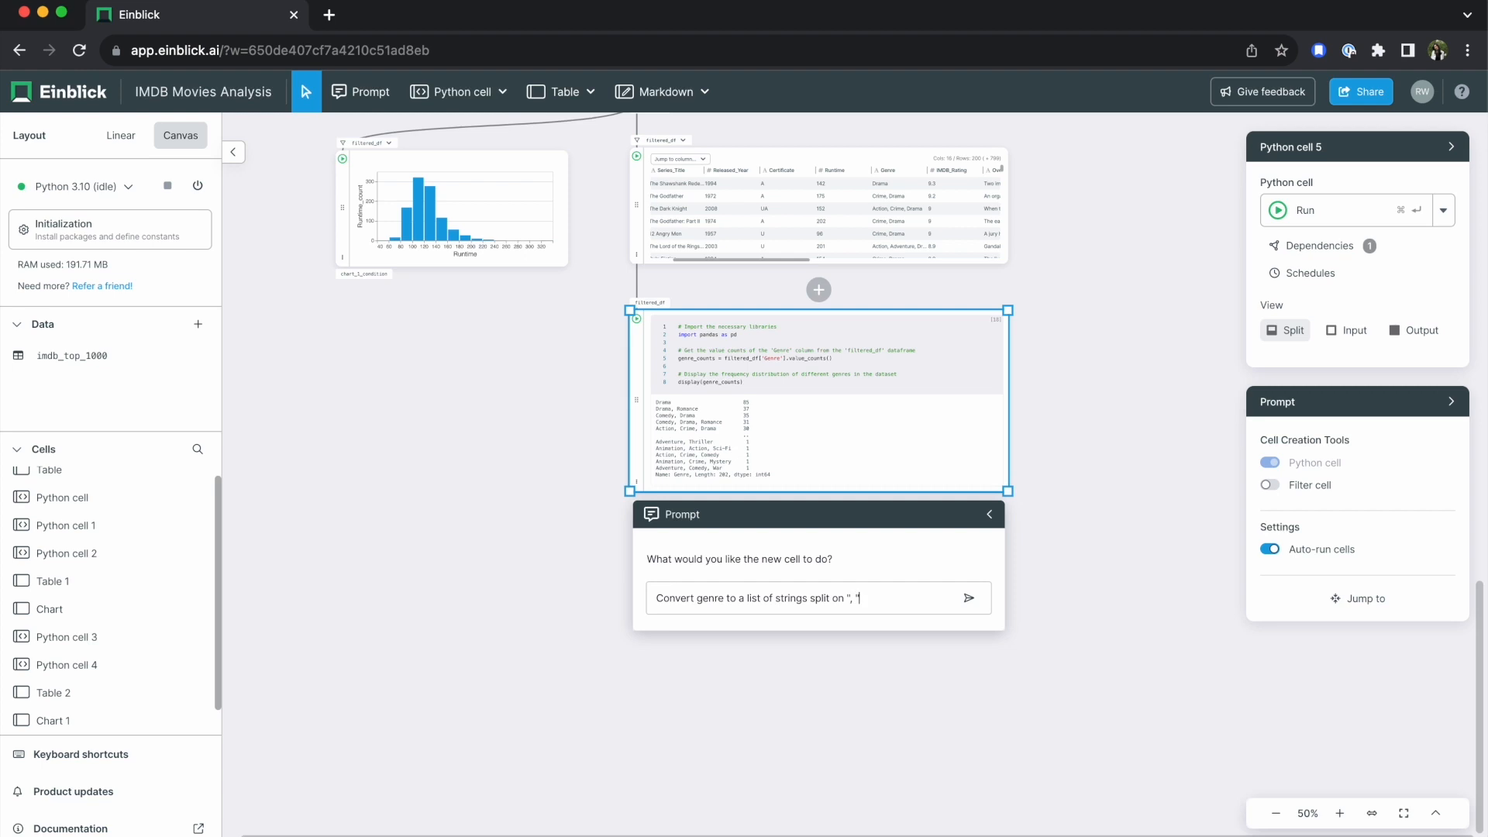
left_click(969, 598)
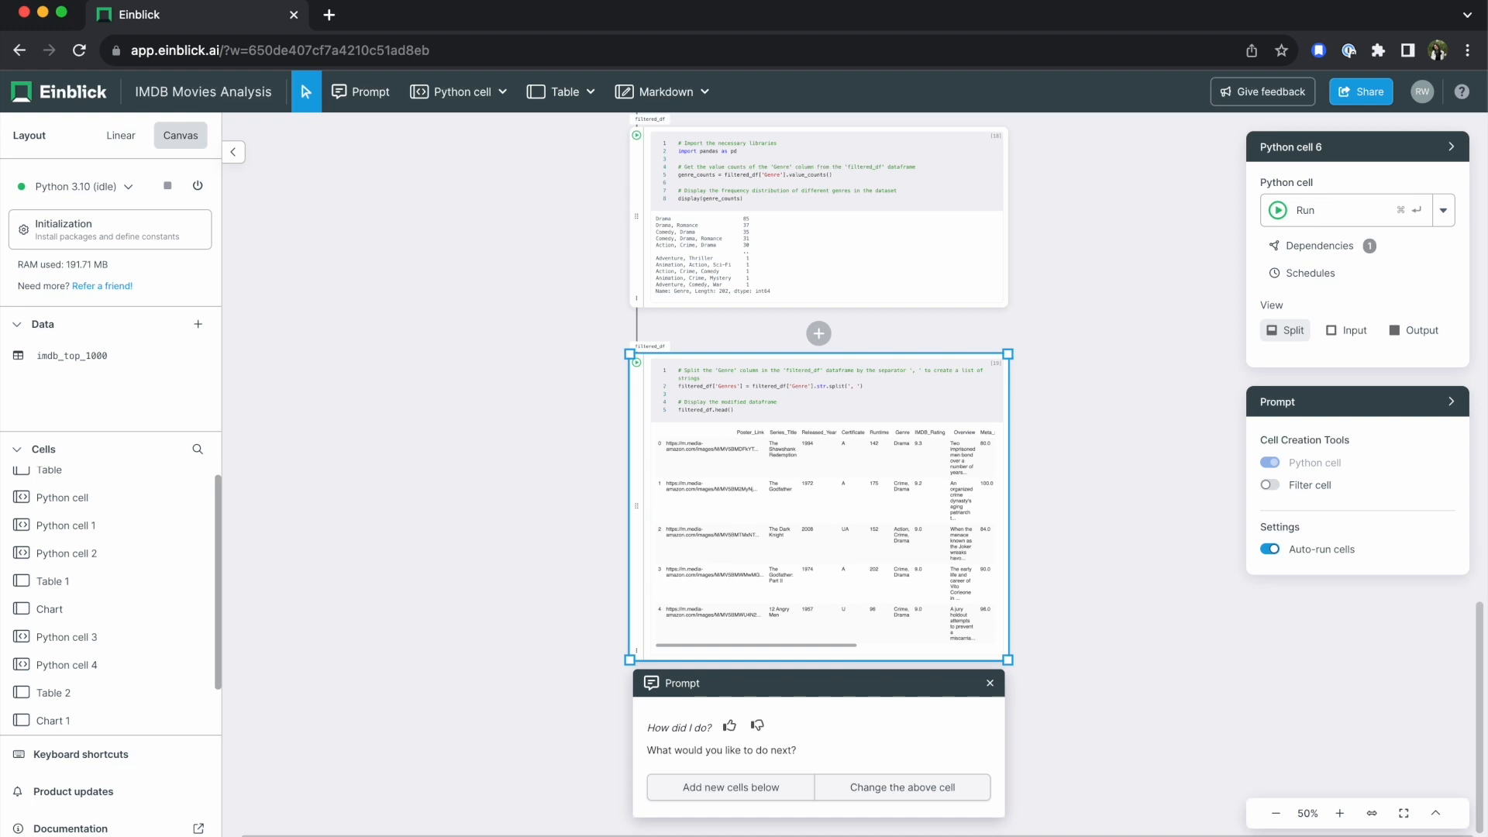
left_click(989, 683)
mouse_move(830, 682)
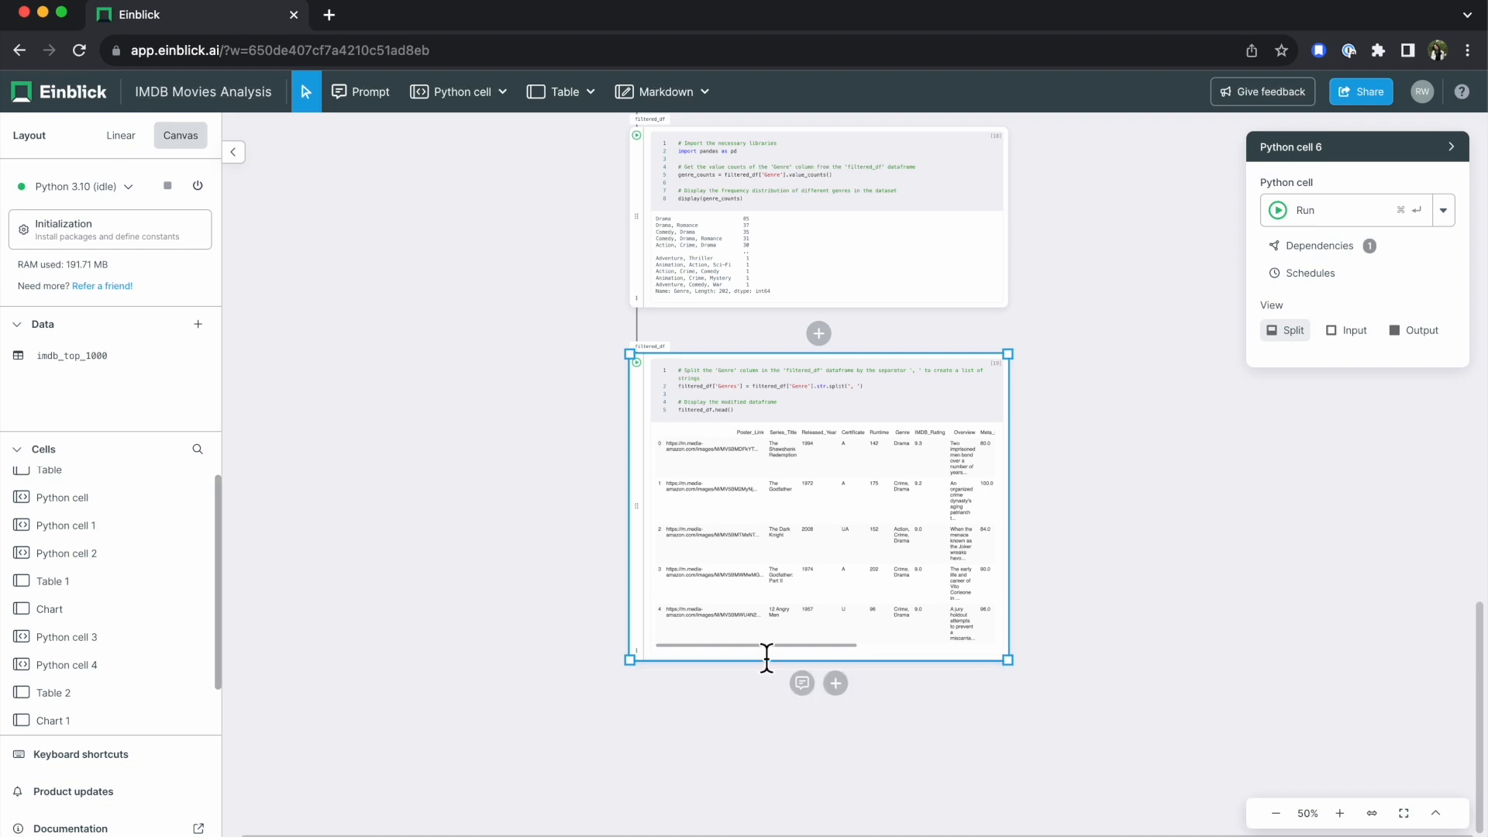
left_click_drag(821, 647, 1049, 634)
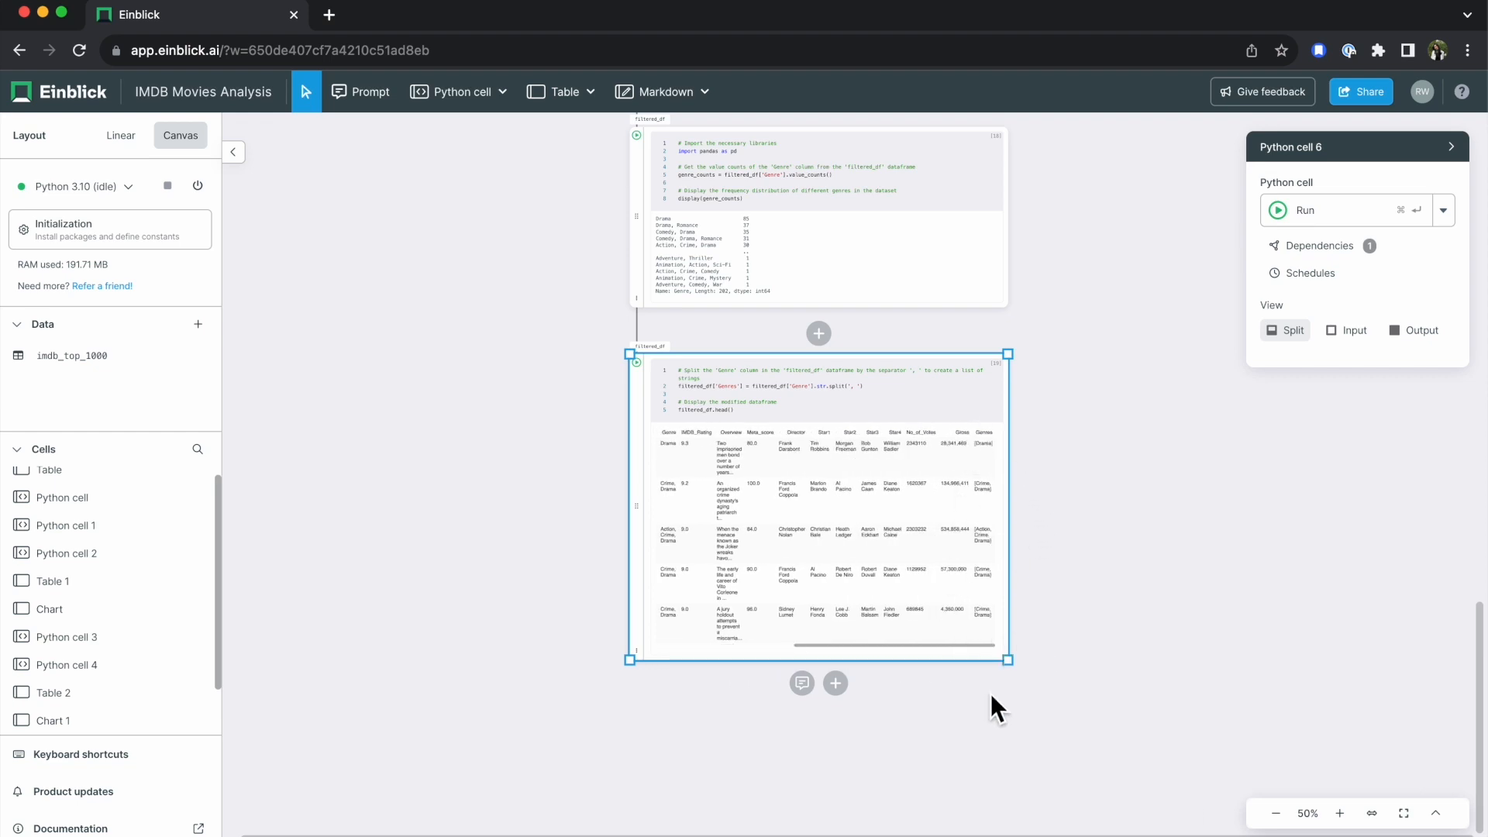
Prompt for a new cell below the genre-splitting cell with "Get a unique list of genres".
left_click(802, 684)
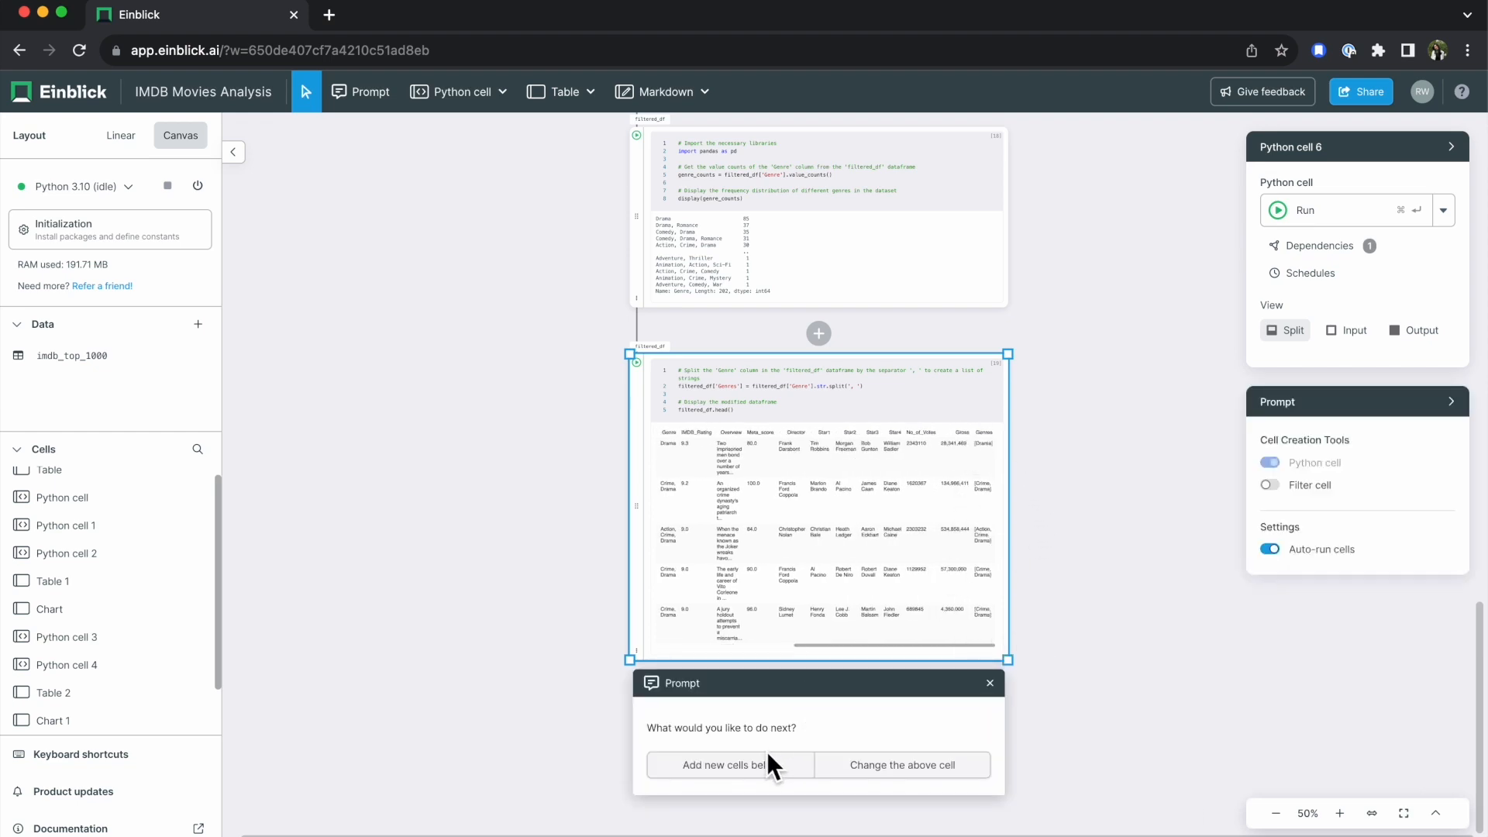
left_click(770, 749)
type("Get a unique list of genres")
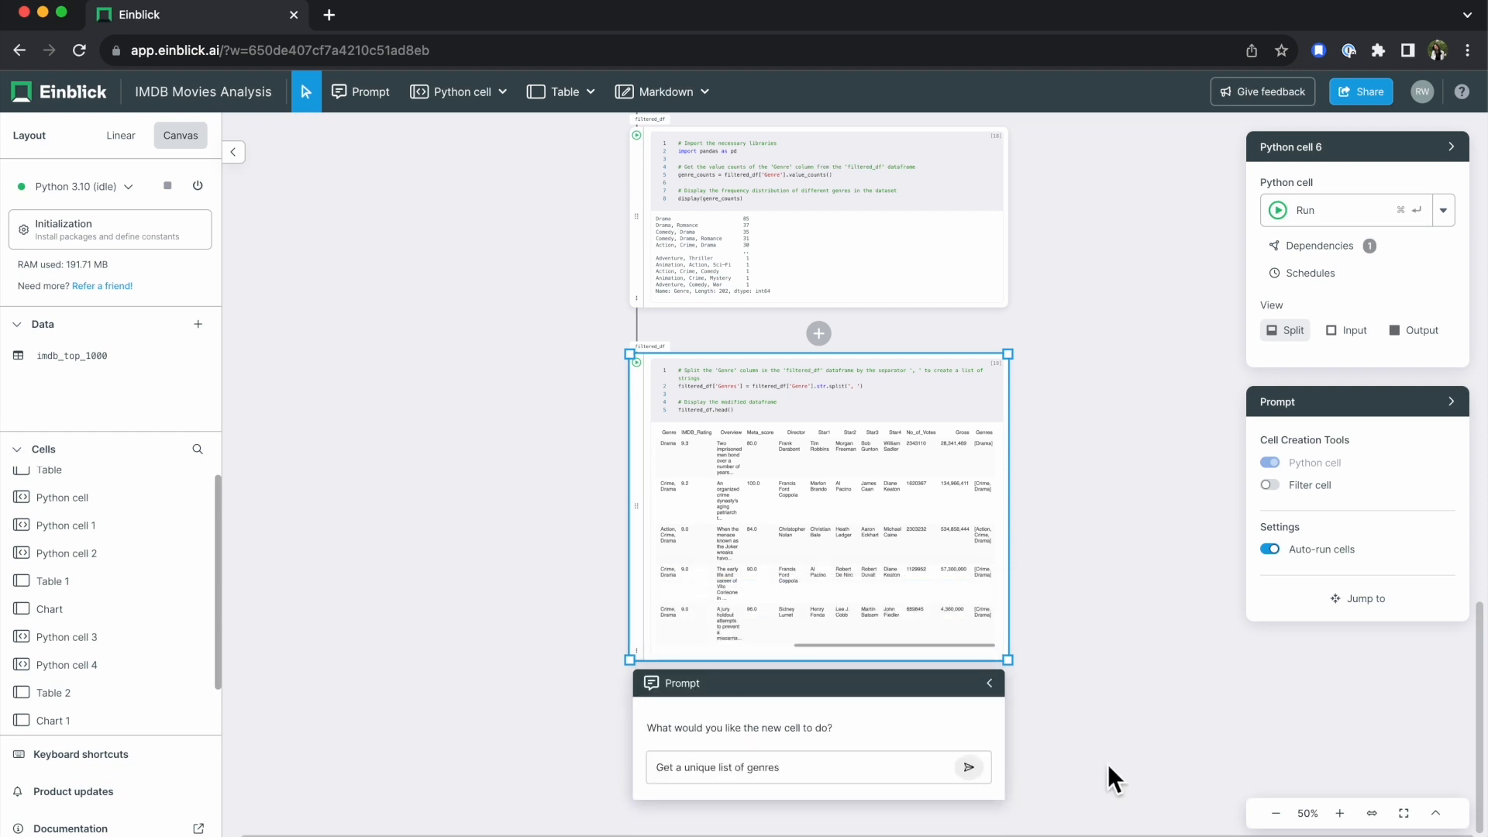
key("Return")
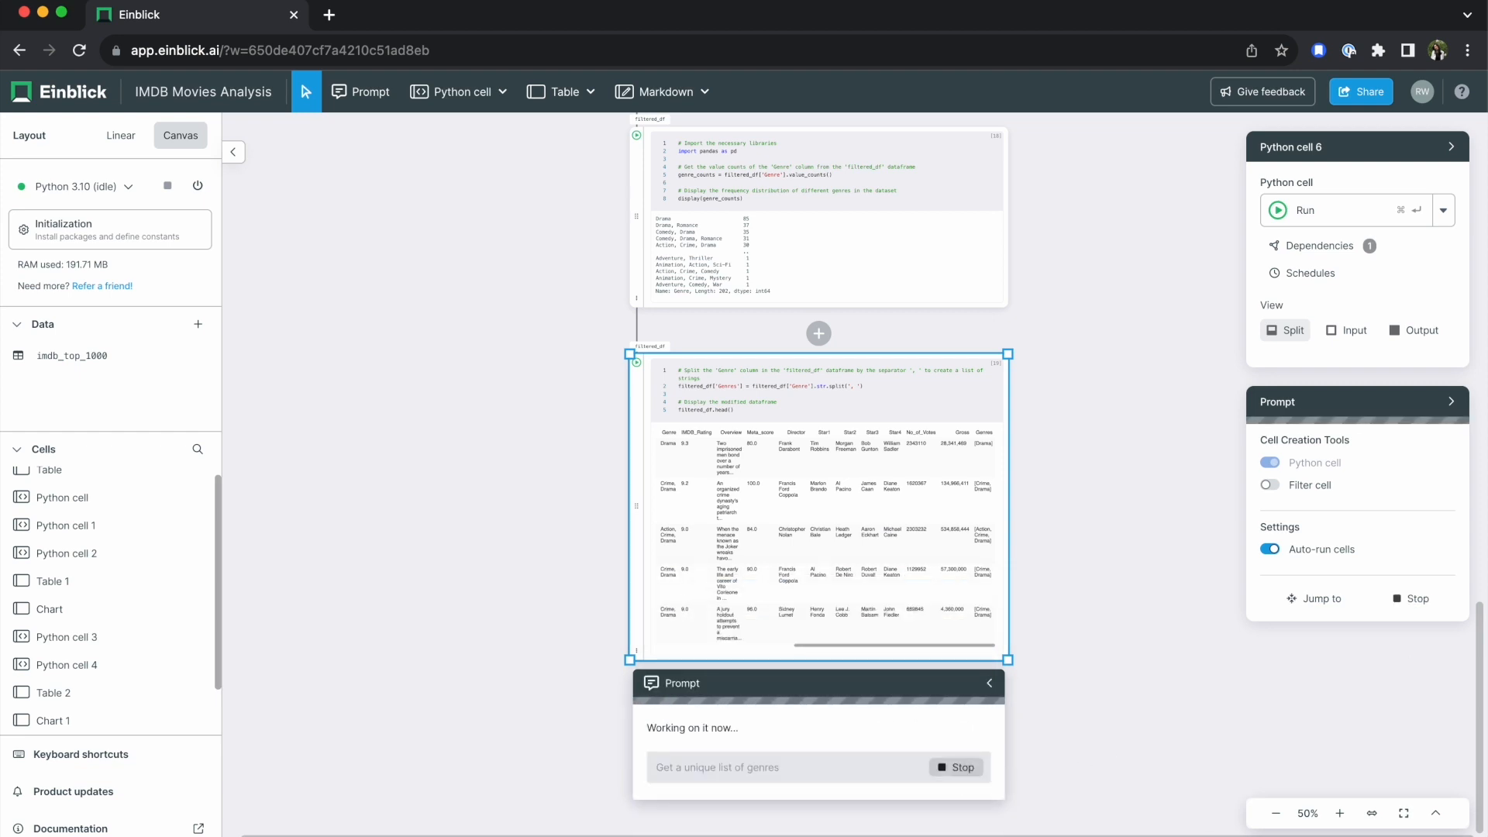
Prompt for a new cell with "For each unique genre, create a binary column in filtered df. Set as 1 if the genre is in genres, and 0 otherwise".
left_click(745, 533)
type("For each unique genre, create a binary column in filtered df. Set as 1 if the genre is in genres, and 0 otherwise")
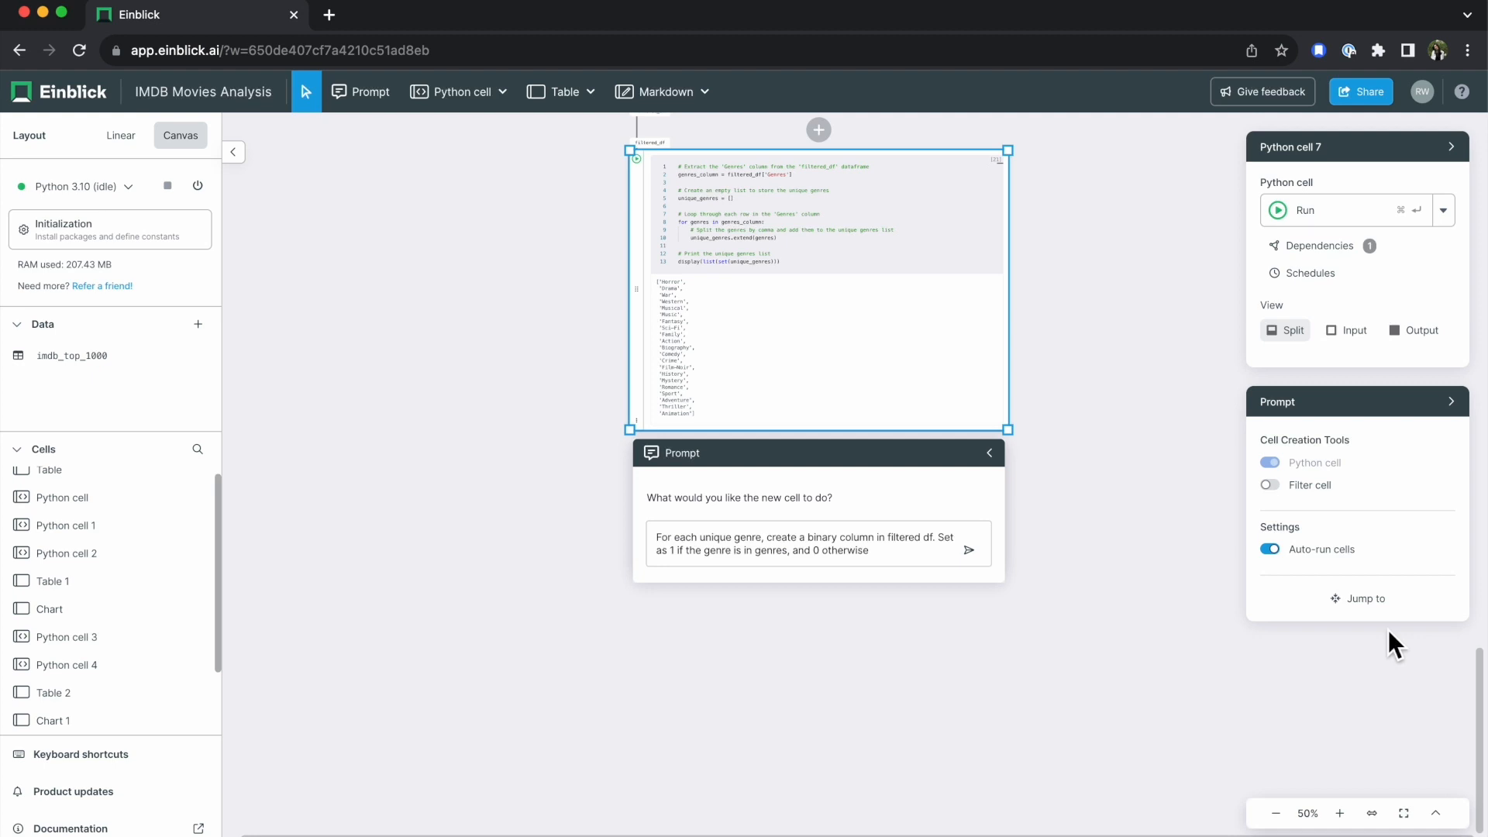
key("Return")
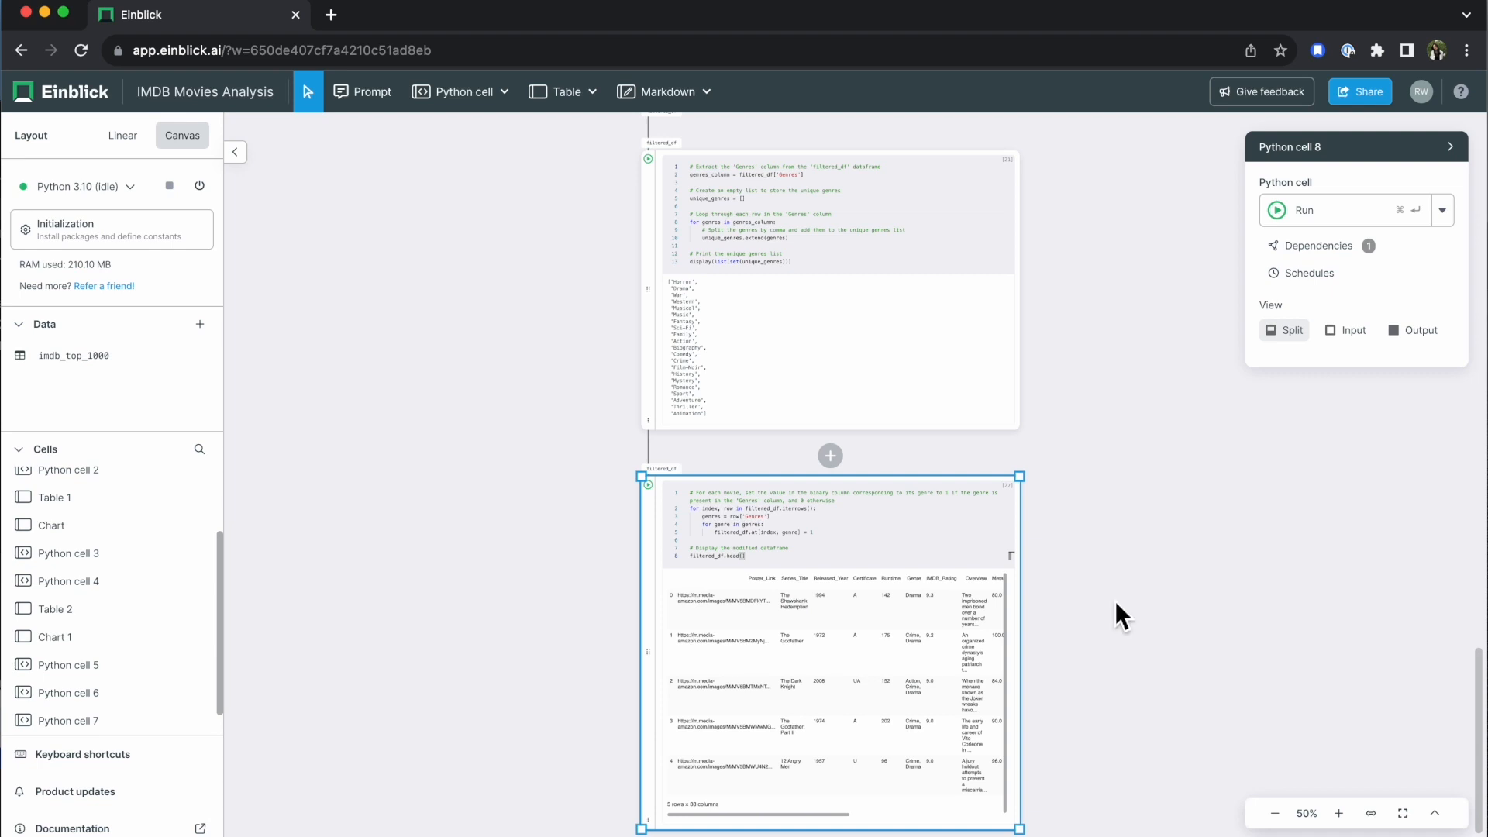
Add a filtered_df table below the binary genre column cell, enlarge it and bring its genre columns into view.
scroll(1115, 601, "down", 3)
left_click(847, 531)
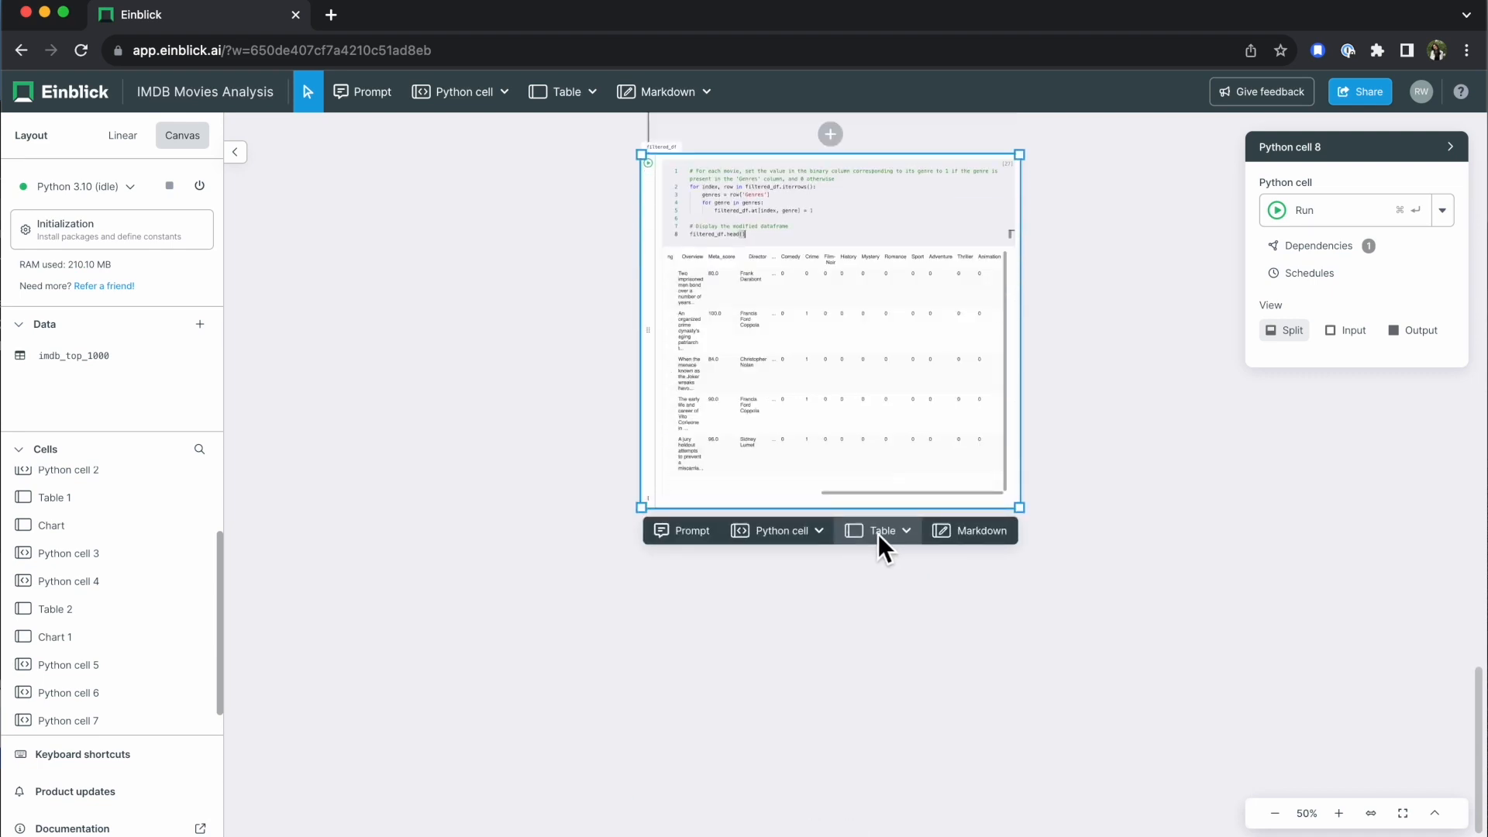
left_click(873, 535)
left_click_drag(907, 680, 851, 280)
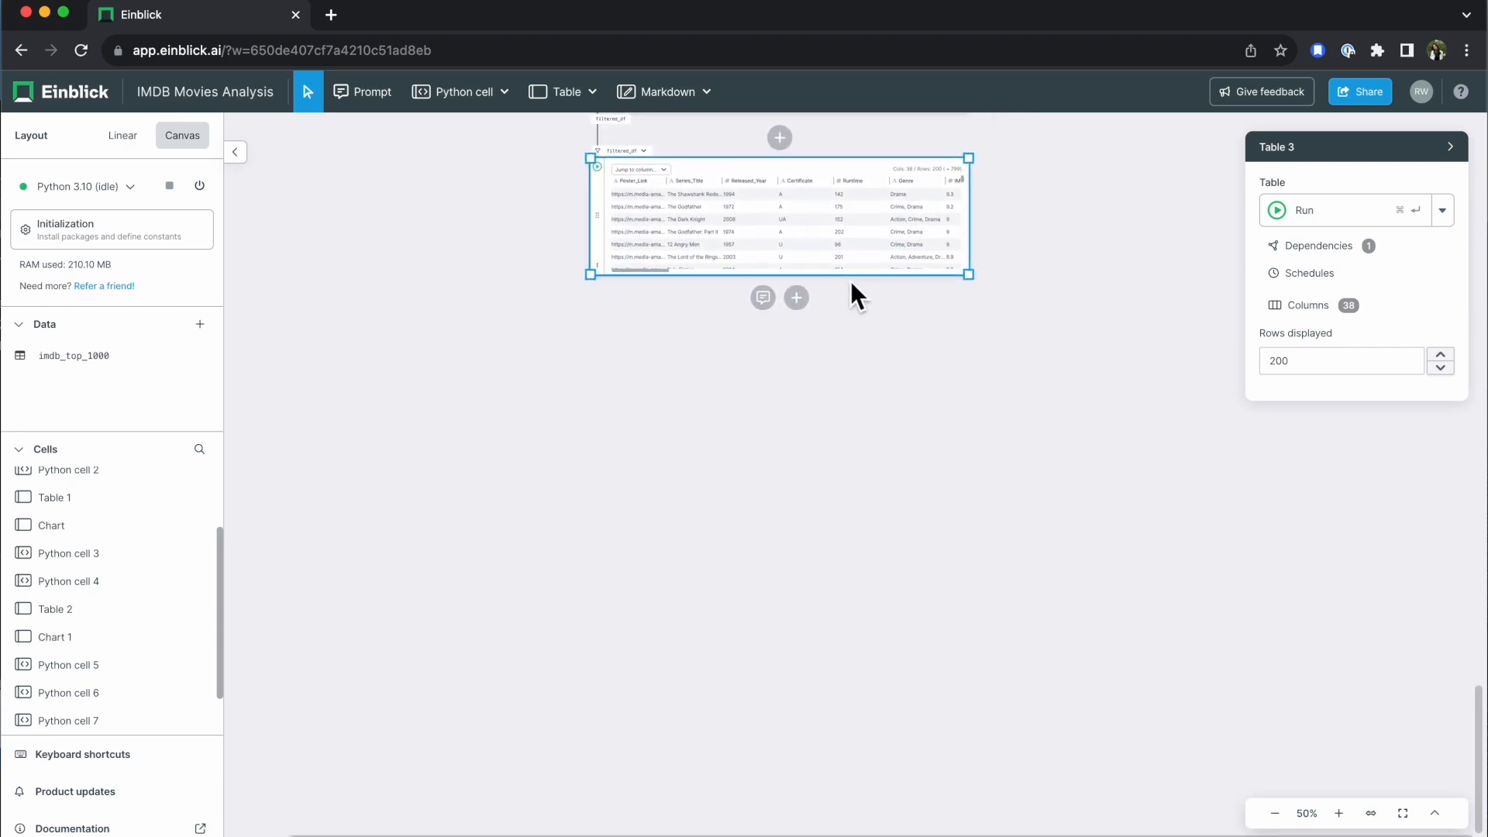
left_click_drag(978, 282, 1101, 510)
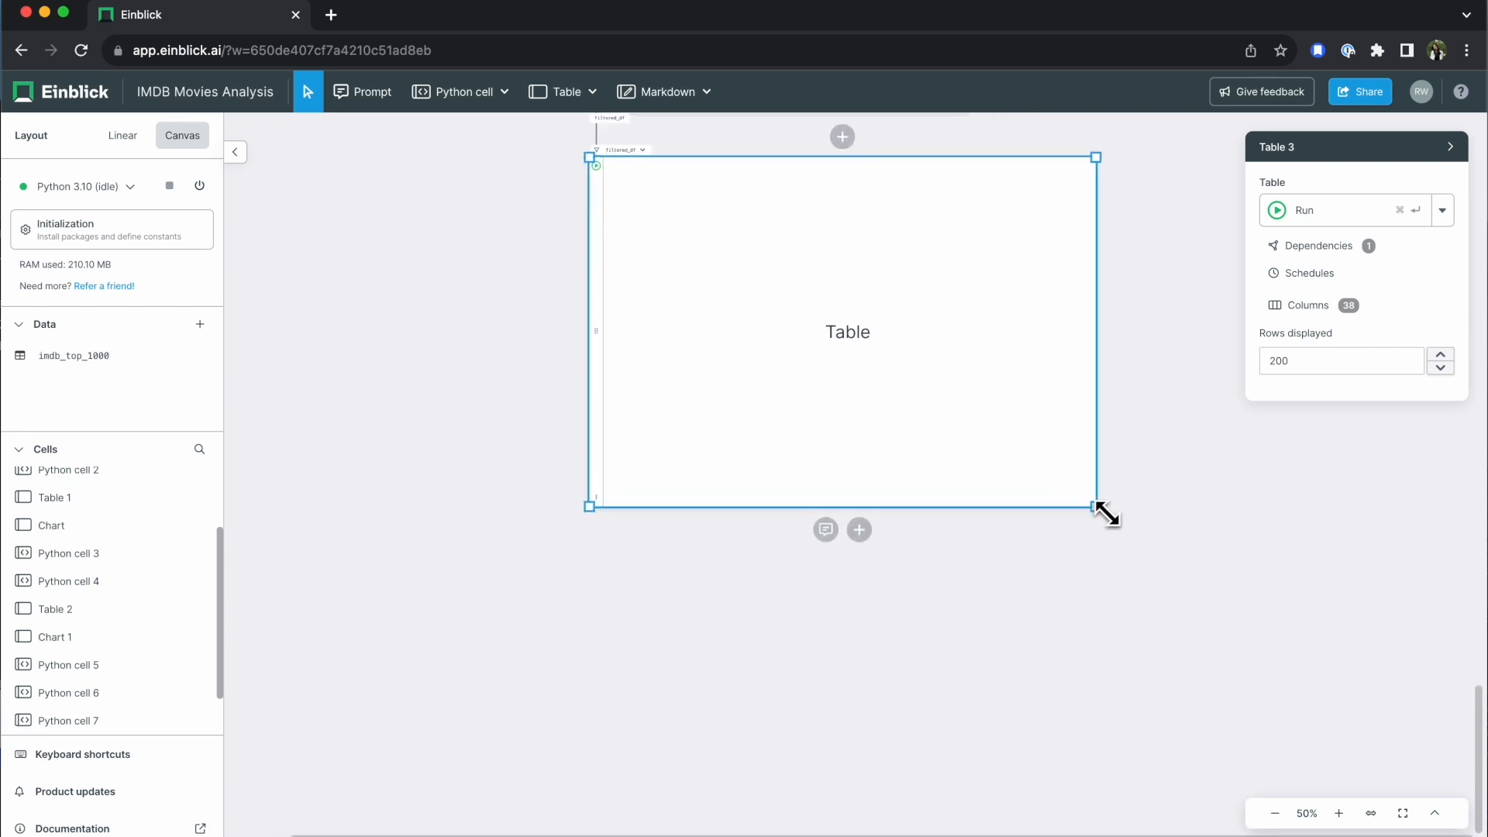
left_click_drag(710, 504, 816, 502)
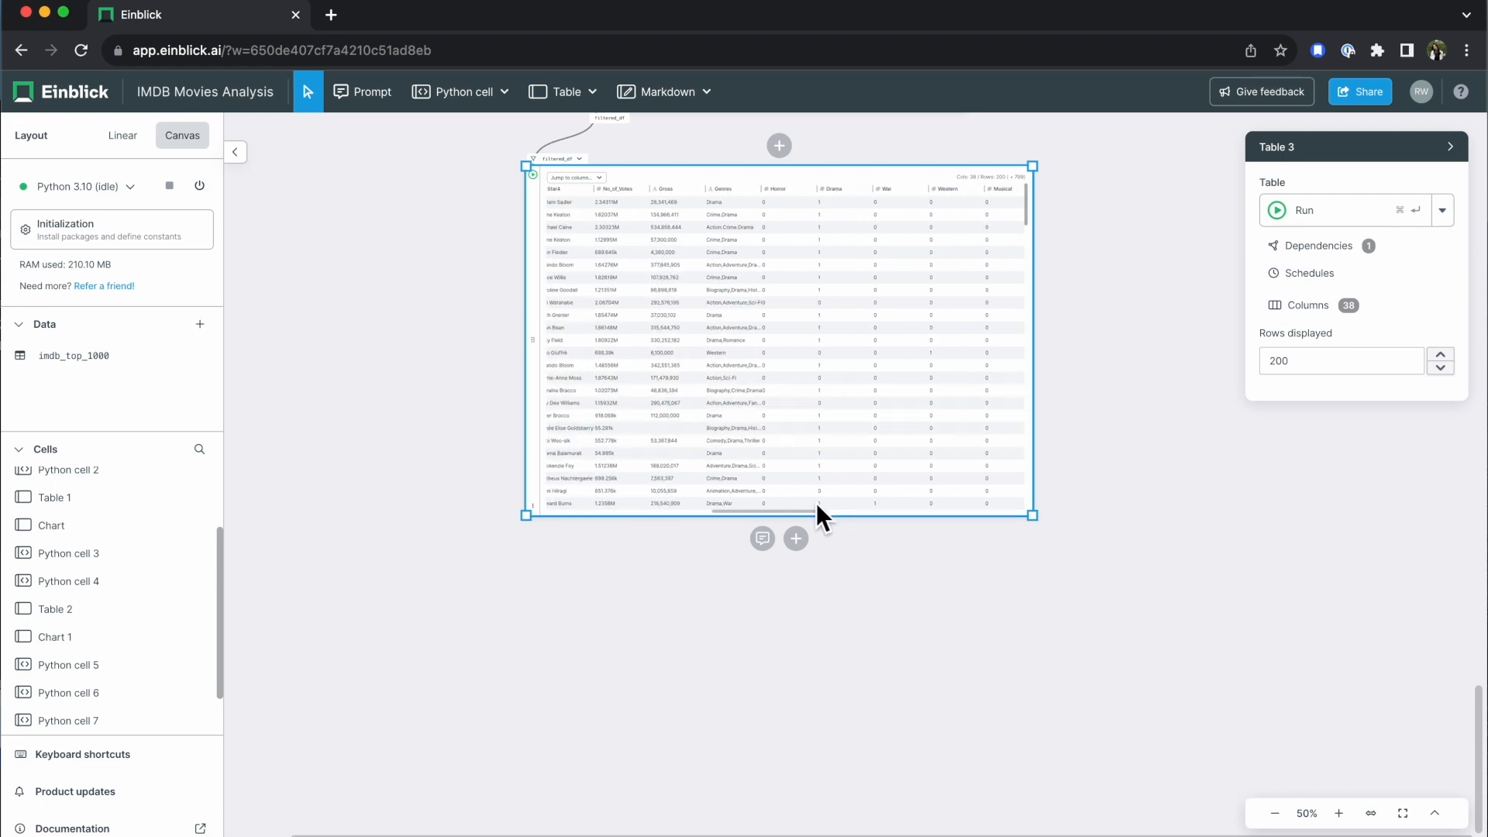
Open a prompt for a new cell below the enlarged filtered_df table.
left_click(768, 538)
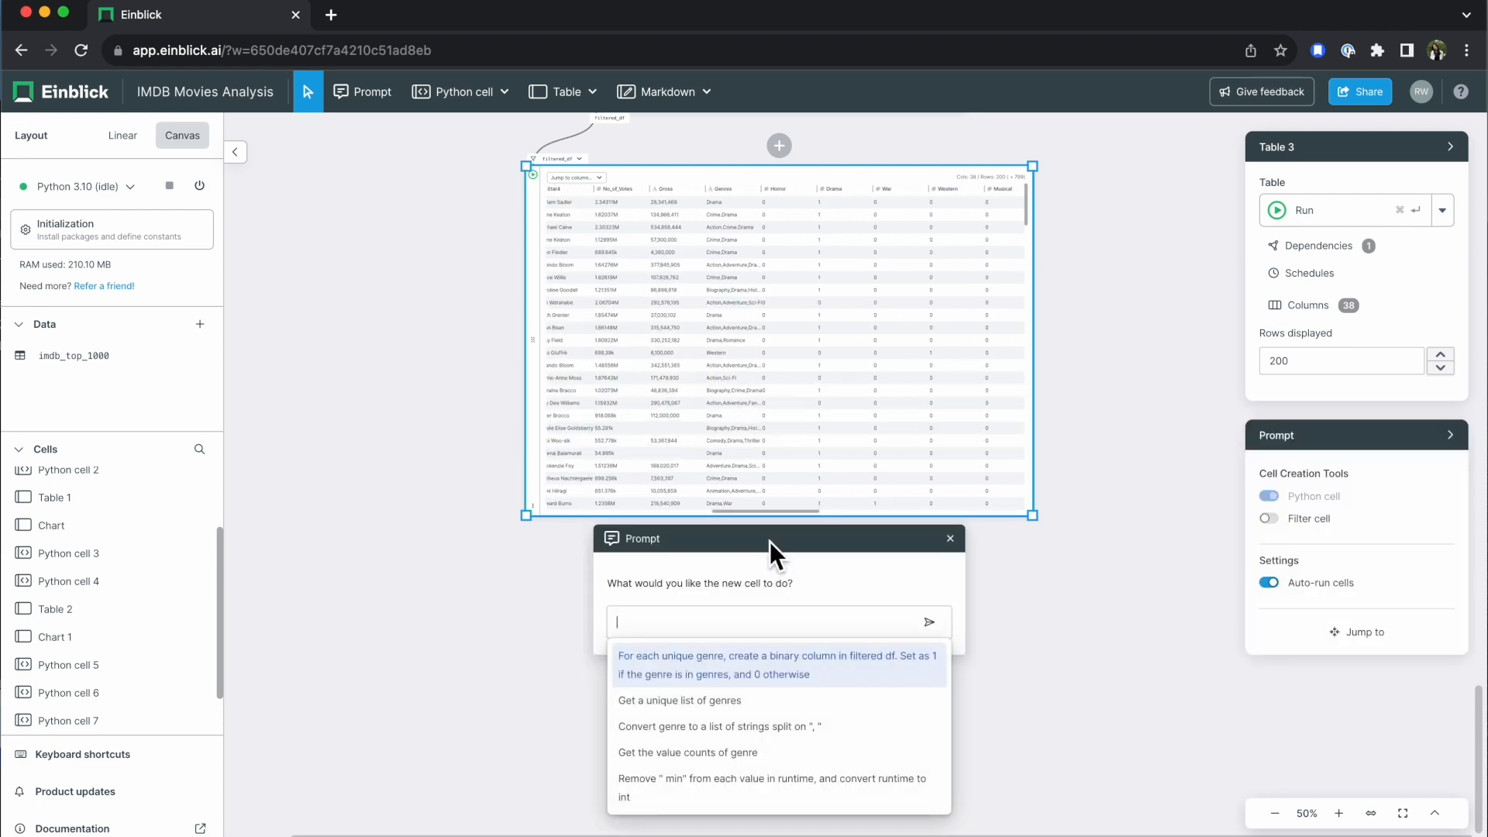